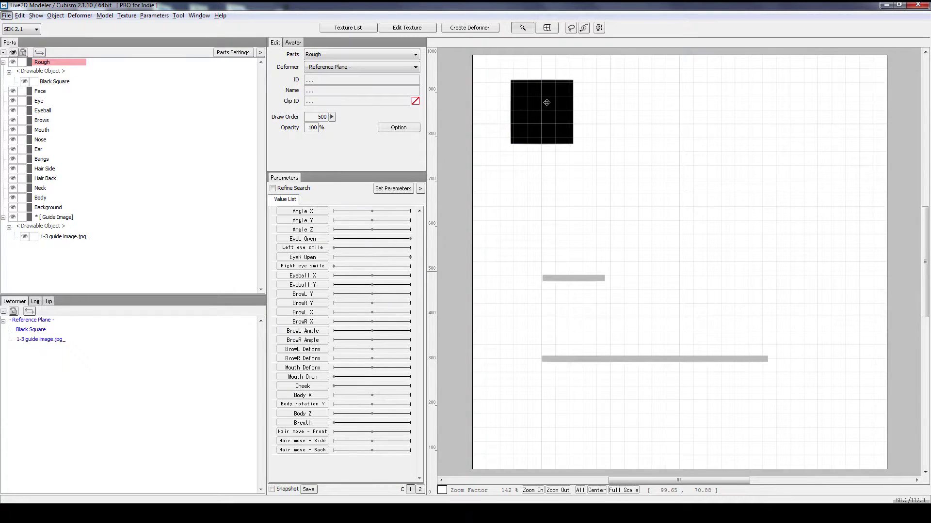
Step: Delete the black square from the canvas
click(552, 101)
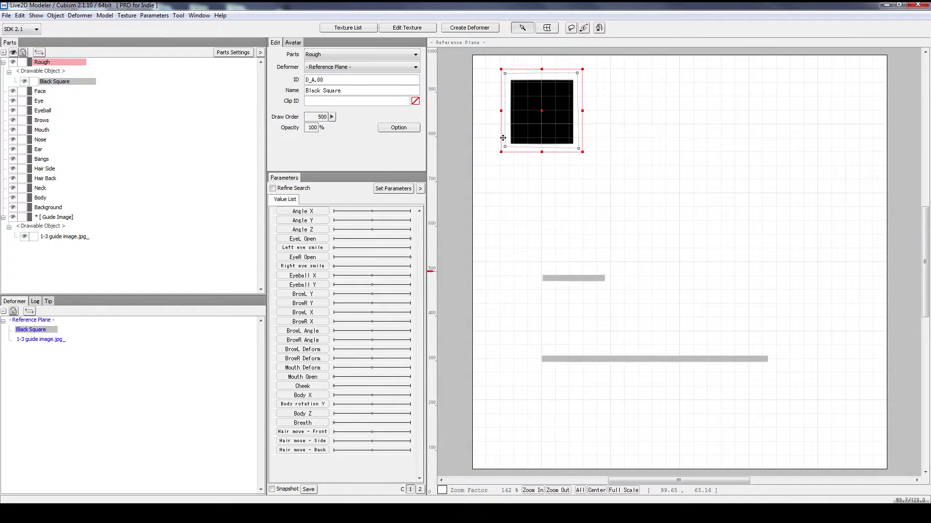
click(553, 239)
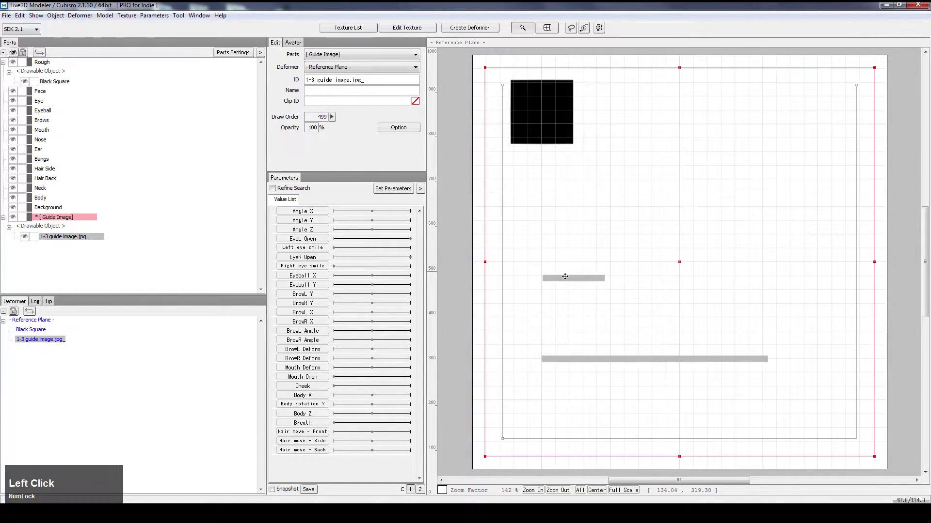
click(536, 111)
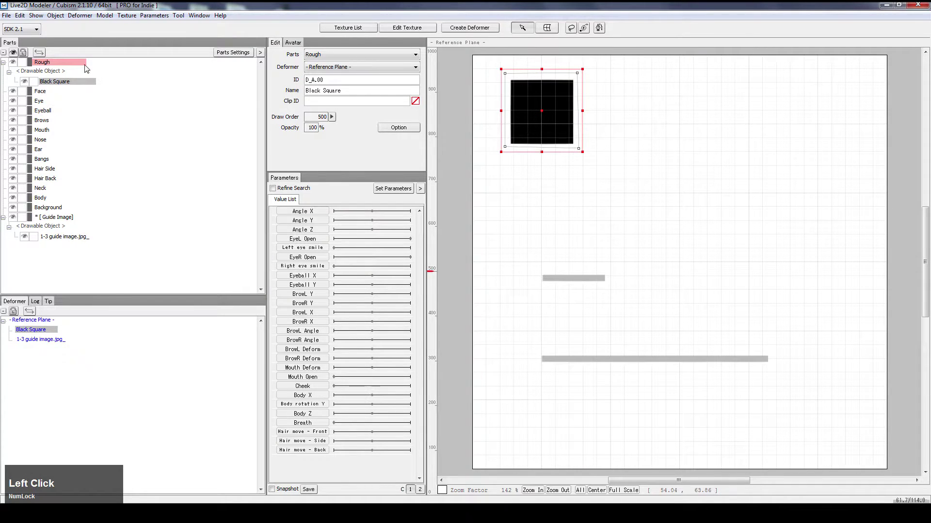
key(Delete)
Step: Delete the guide image and import '1-3 texture object.png' as a texture
click(584, 274)
key(Delete)
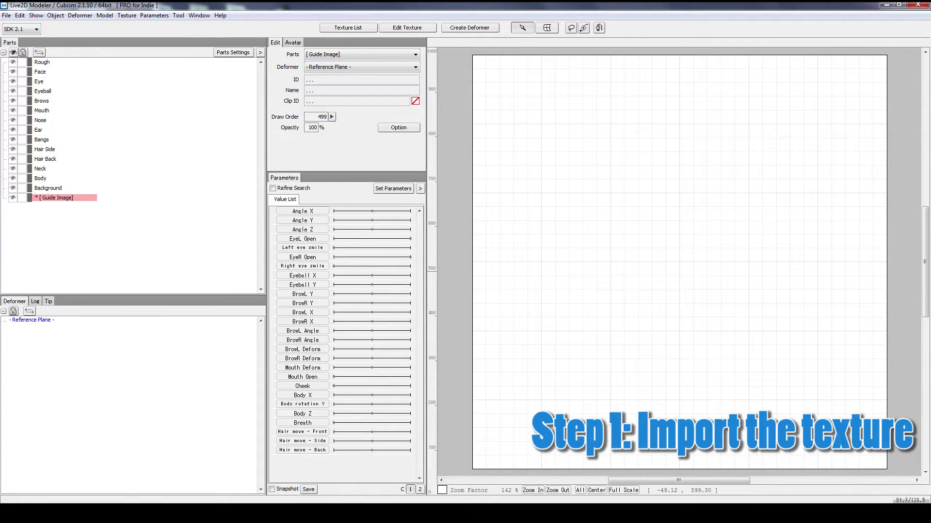
drag(124, 142, 108, 90)
click(82, 164)
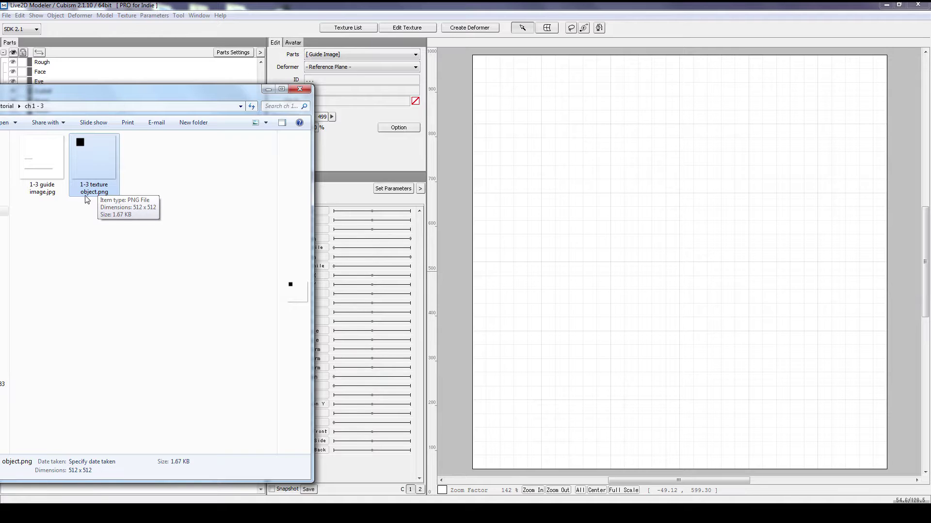
click(53, 213)
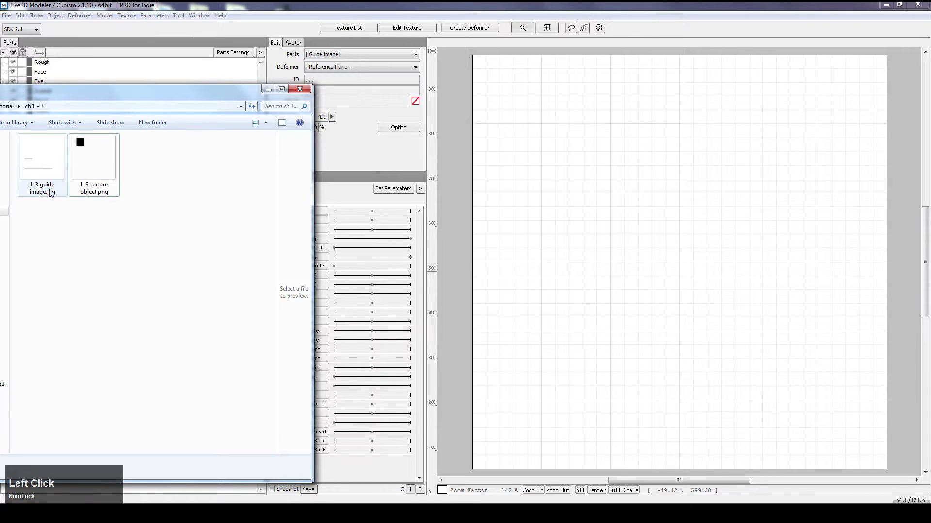
click(52, 192)
click(75, 215)
drag(96, 158, 584, 199)
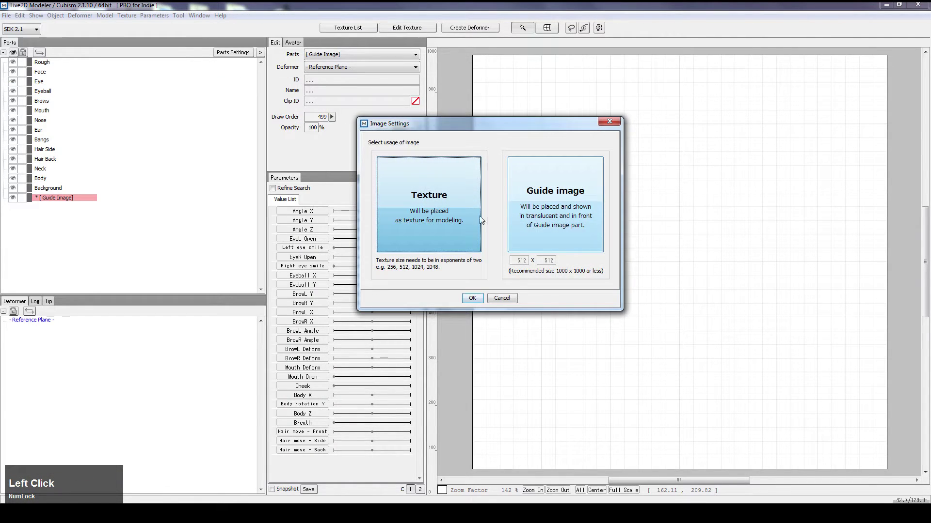
click(471, 297)
Step: Outline the black square with a four-point mesh at its corners and apply it
click(298, 75)
click(366, 76)
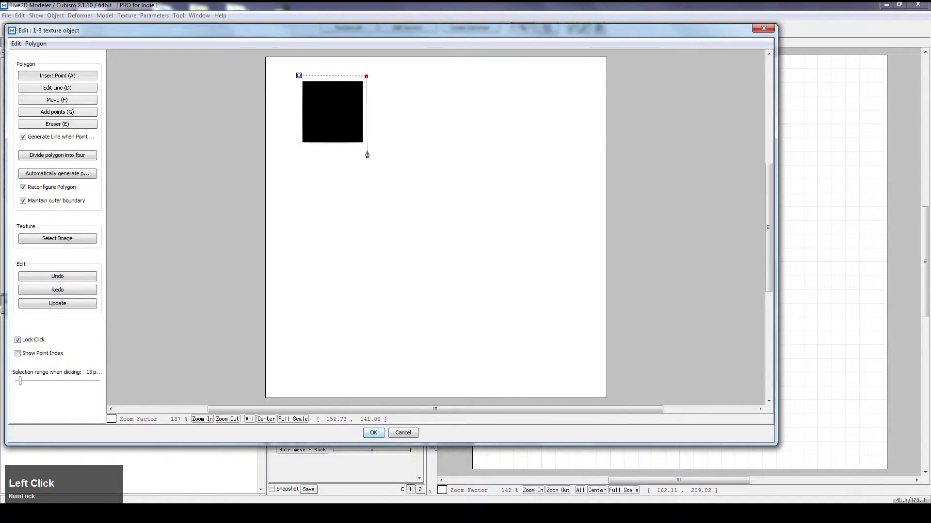
click(367, 151)
click(297, 151)
click(374, 433)
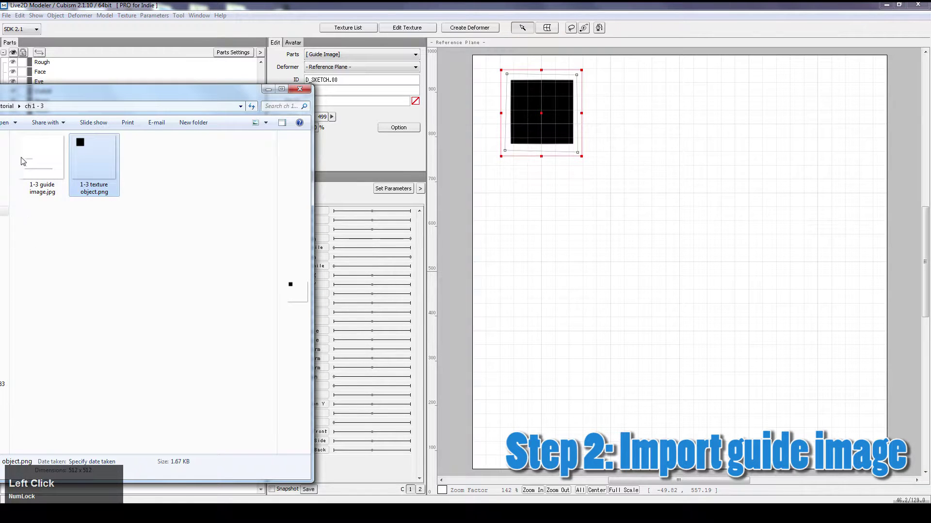
Step: Import '1-3 guide image.jpg' as a guide image over the black square
click(39, 168)
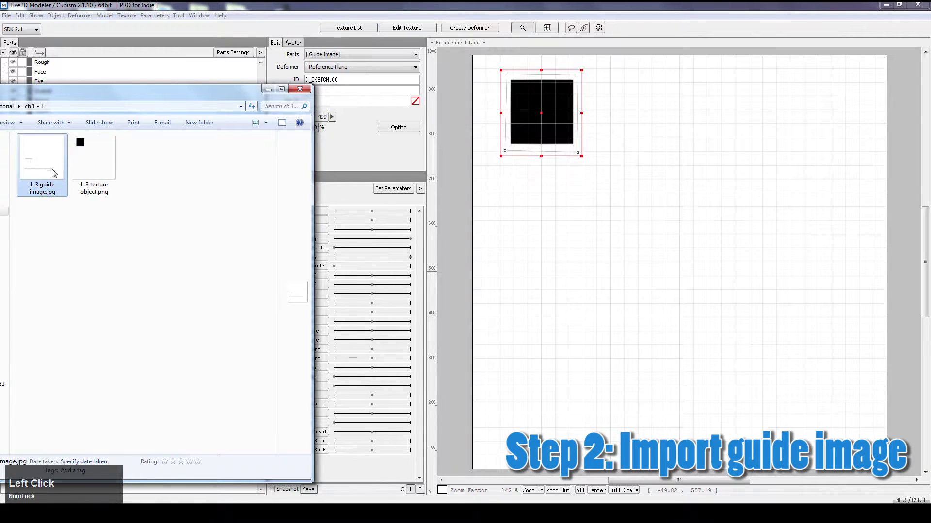
drag(47, 171, 682, 263)
click(576, 211)
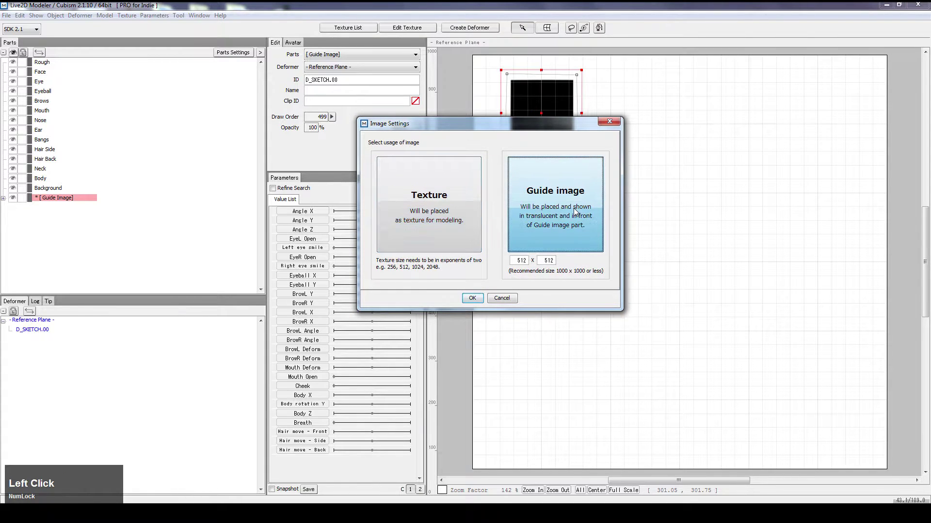
click(472, 300)
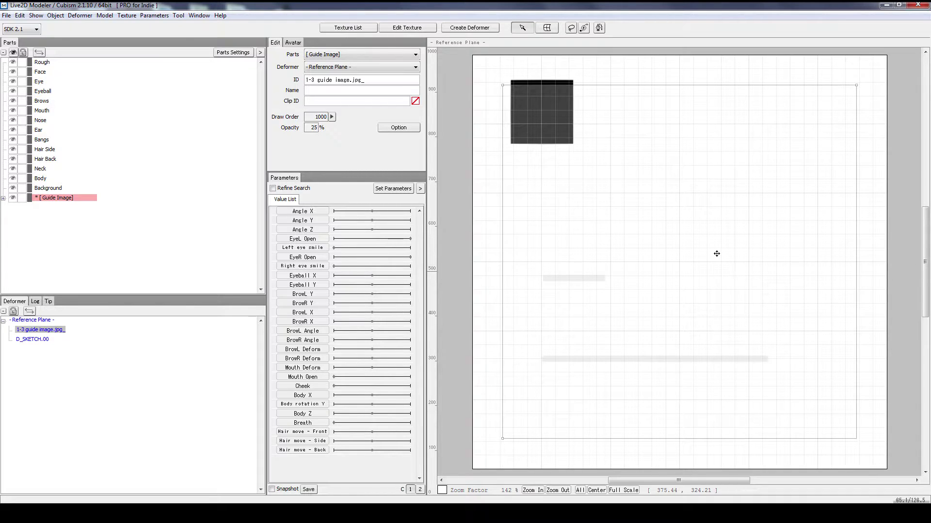
click(536, 80)
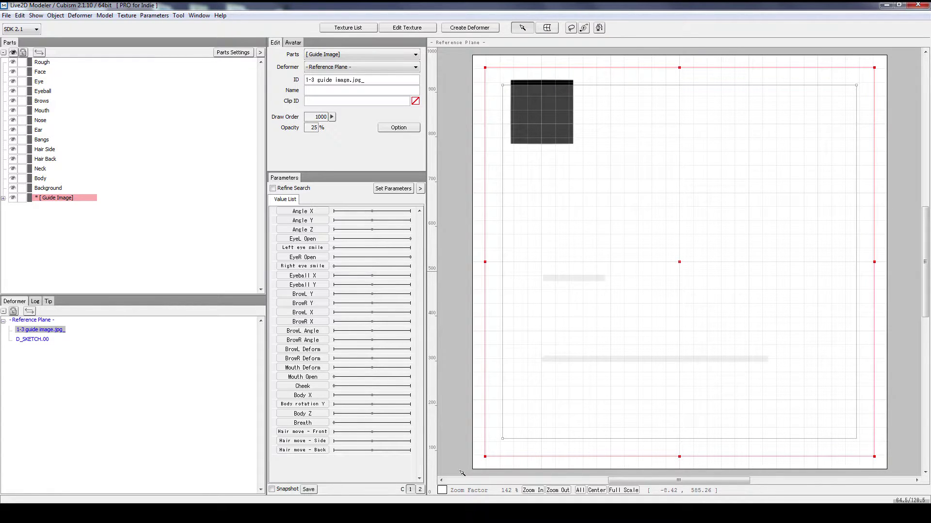
click(442, 490)
mouse_move(318, 267)
mouse_down()
mouse_move(316, 246)
mouse_move(315, 257)
mouse_up()
drag(280, 231, 275, 222)
click(276, 267)
drag(316, 270, 293, 286)
click(269, 251)
click(258, 293)
drag(316, 253, 316, 314)
click(246, 301)
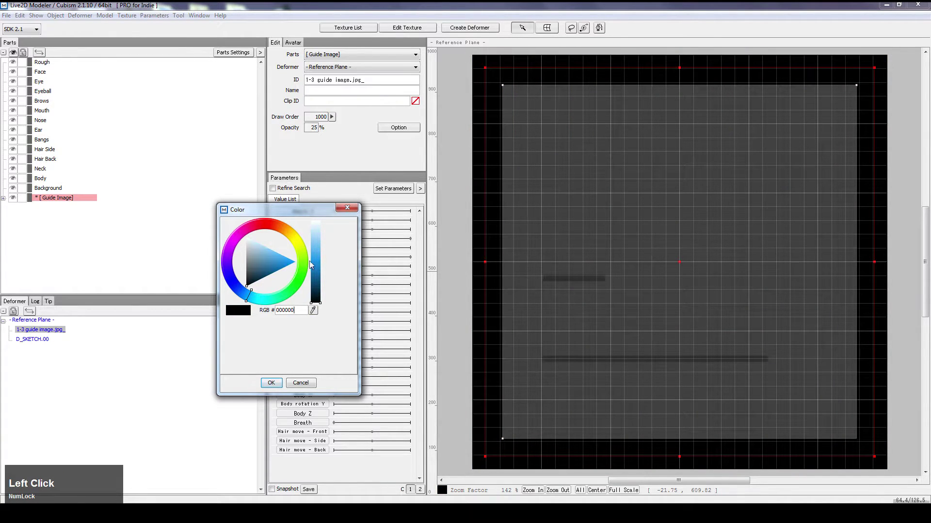
drag(320, 263, 303, 229)
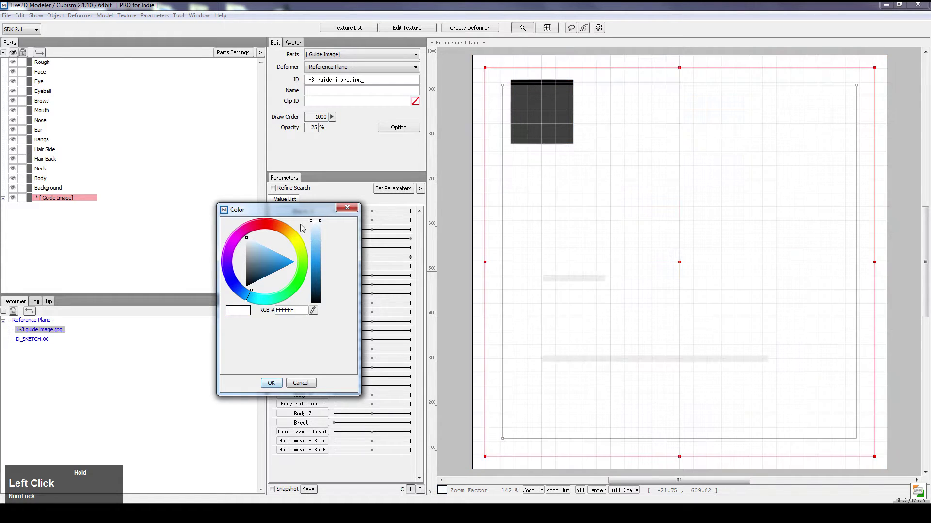
click(271, 383)
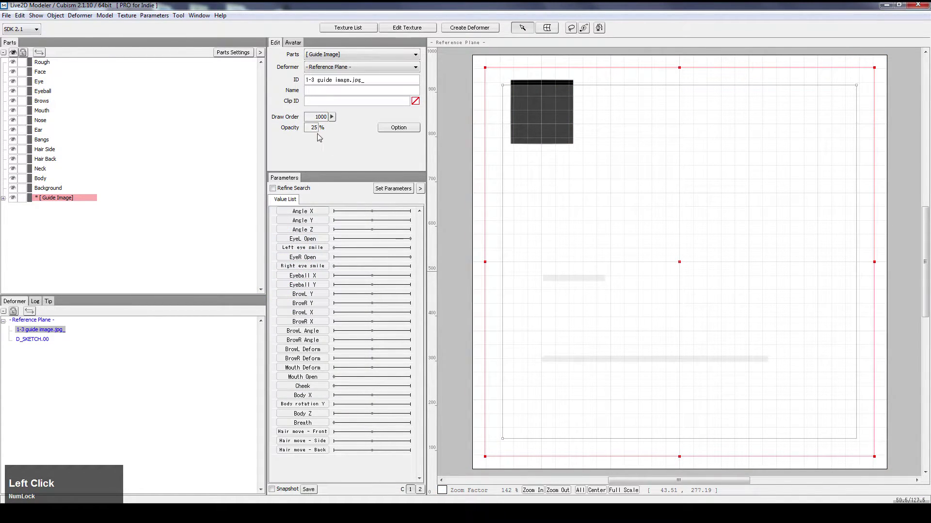
Step: Raise the guide image's opacity to 100%
drag(313, 129, 354, 129)
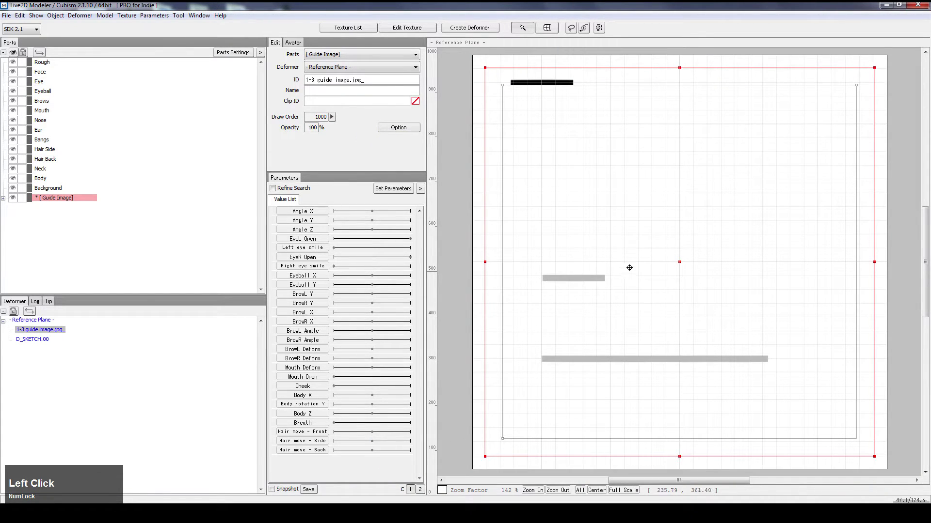
click(547, 80)
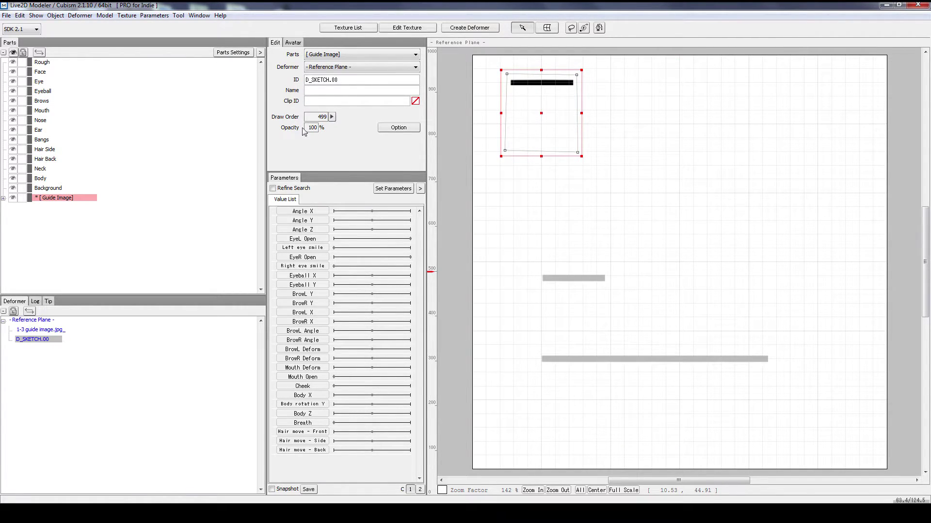
click(635, 226)
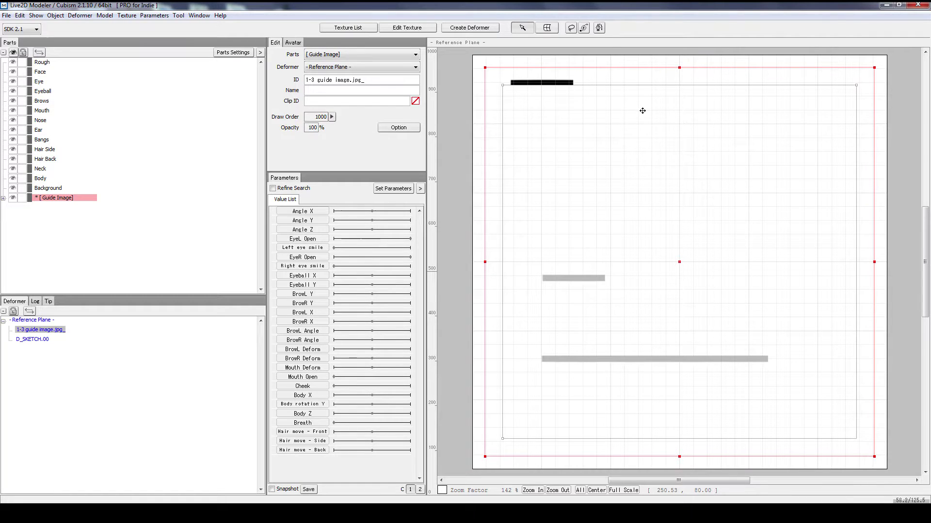
Step: Raise D_SKETCH.00's draw order in +100 increments up to 1000
click(618, 106)
click(524, 82)
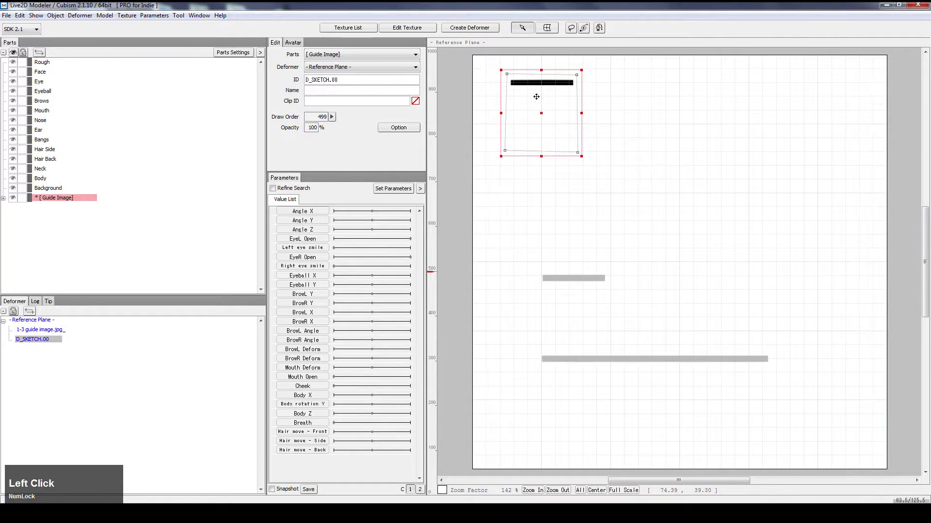
click(640, 141)
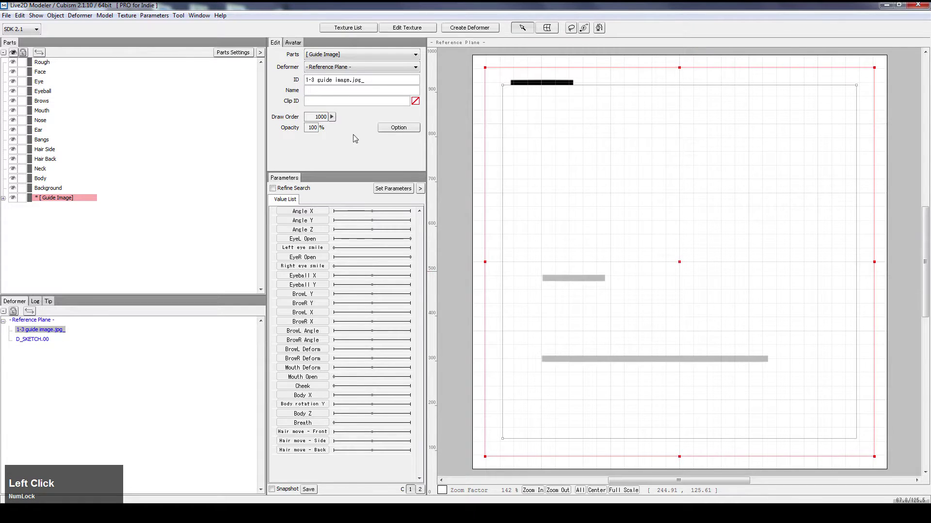
click(556, 82)
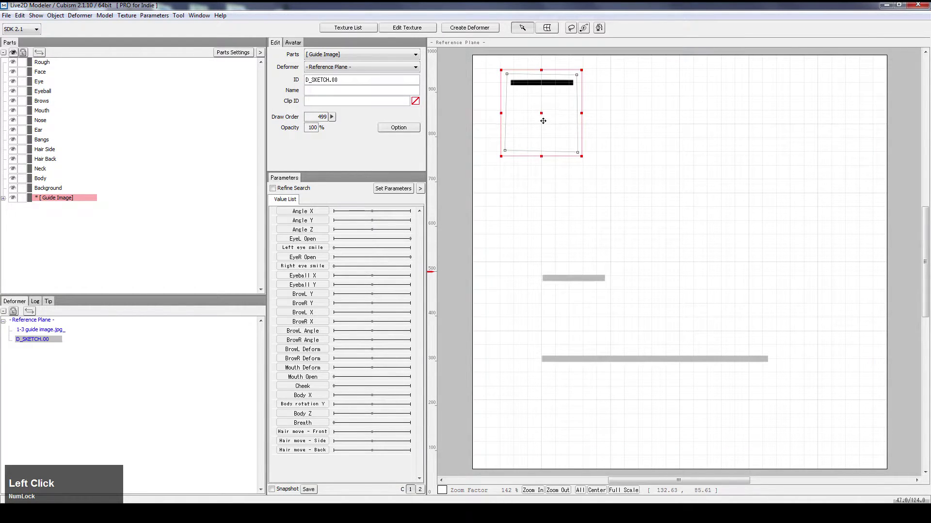
click(665, 161)
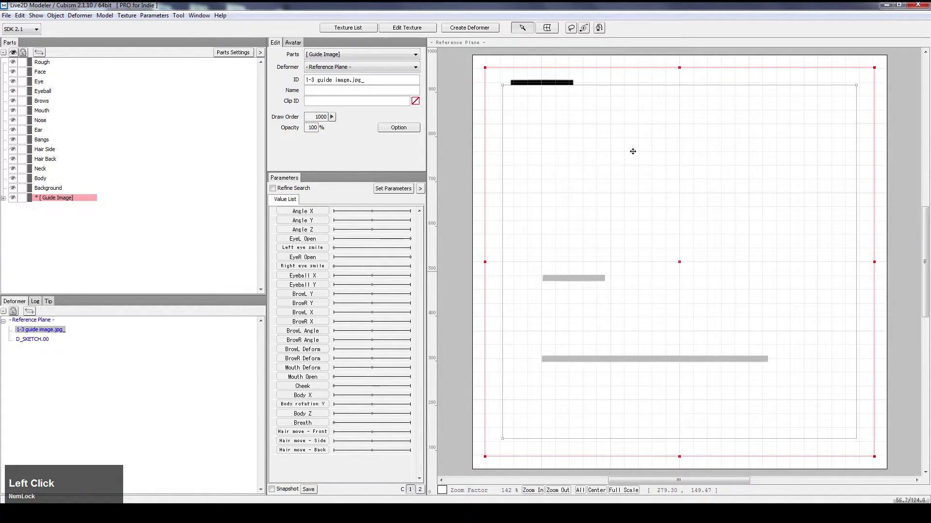
click(534, 80)
click(332, 118)
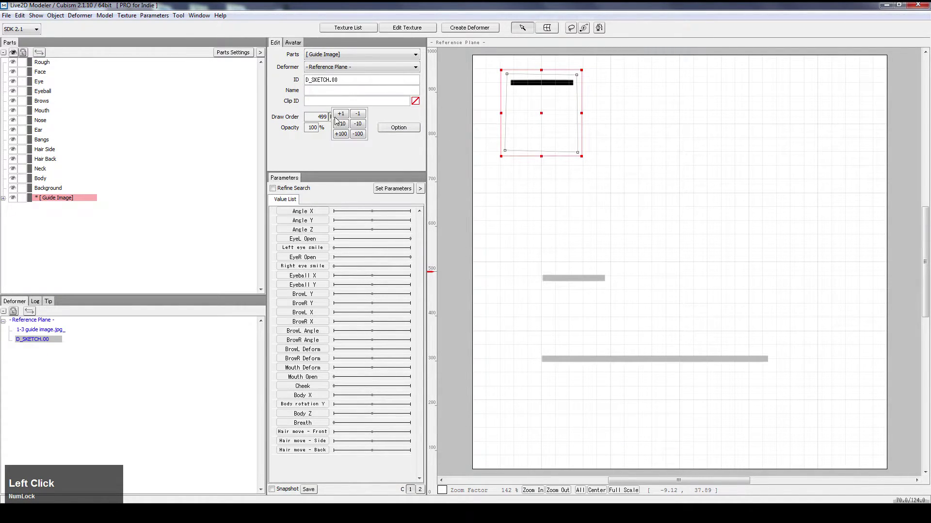
click(347, 137)
click(347, 137)
click(347, 136)
click(347, 136)
click(347, 136)
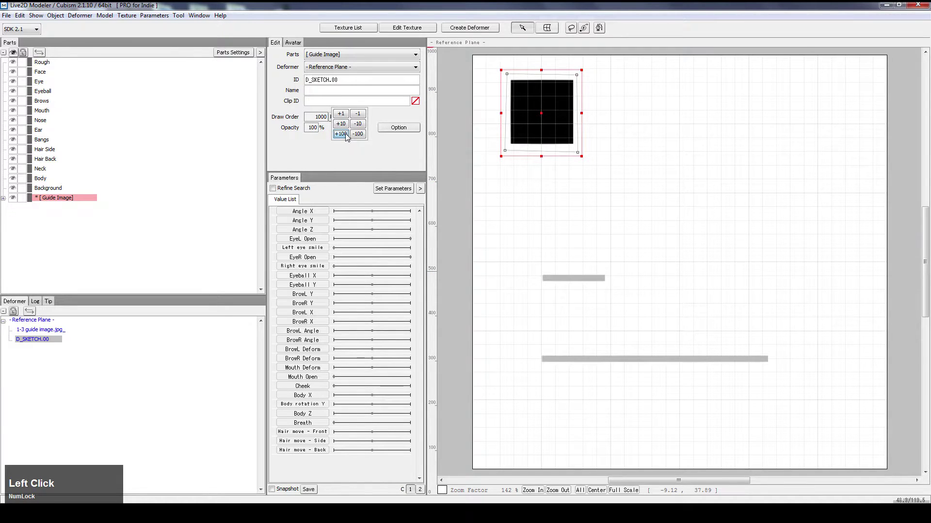
Step: Switch selection between the guide image and black square to check the new stacking
click(559, 182)
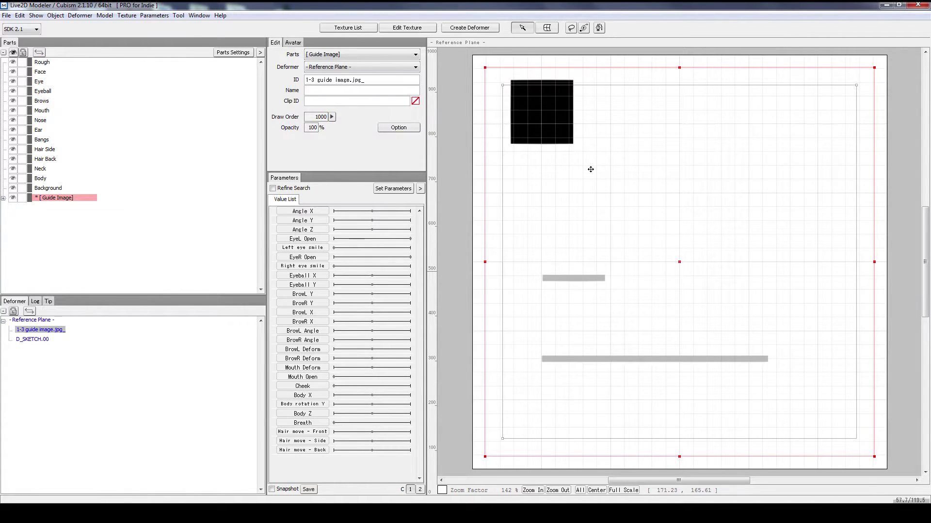
click(543, 88)
click(544, 96)
click(544, 97)
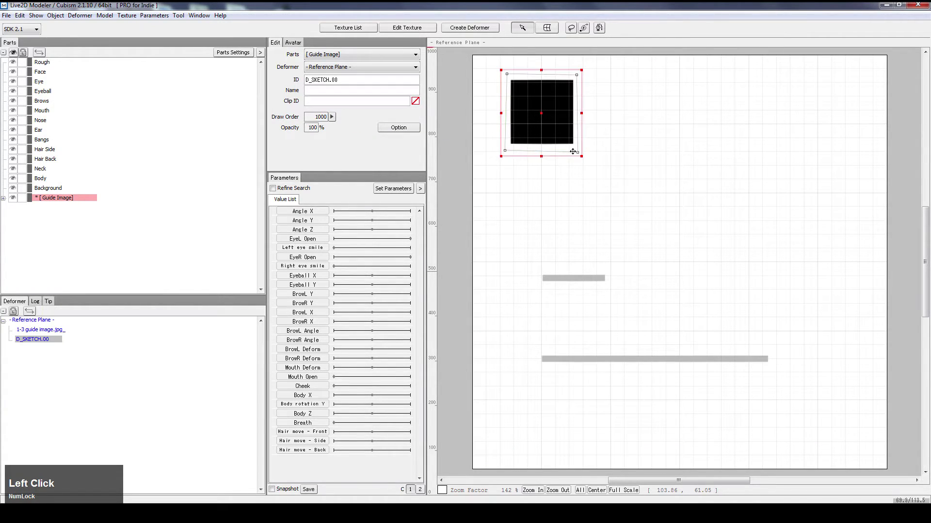
click(6, 200)
Step: Rename the D_SKETCH.00 drawable in the Guide Image part to 'BlackSquare'
click(3, 198)
click(65, 227)
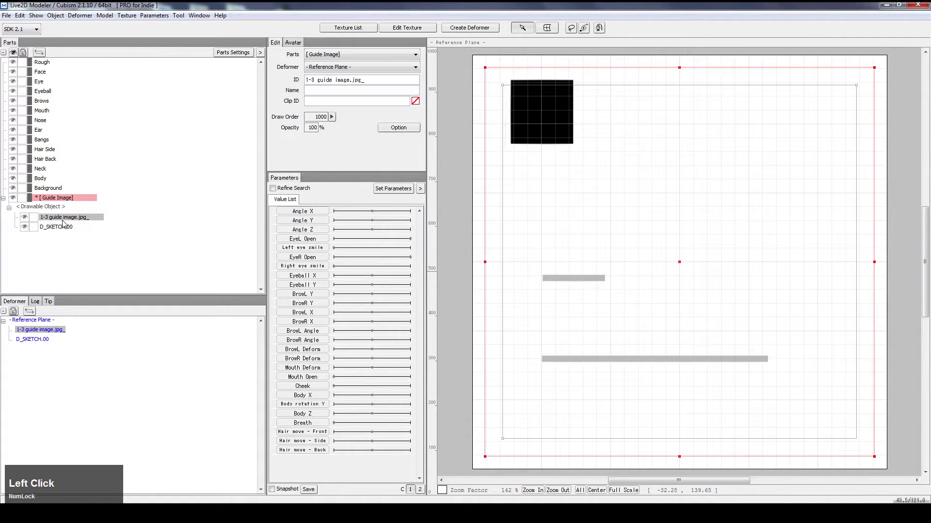
click(71, 217)
click(56, 227)
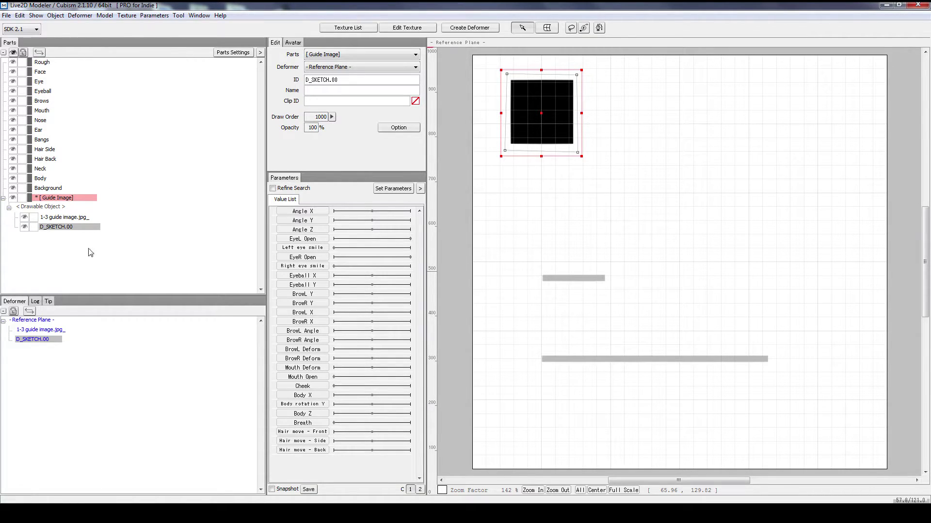
click(73, 218)
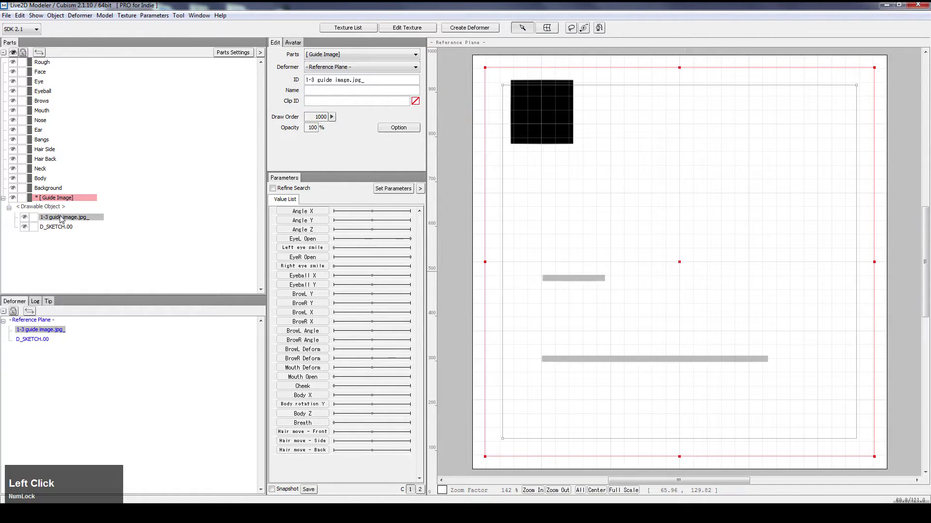
click(60, 226)
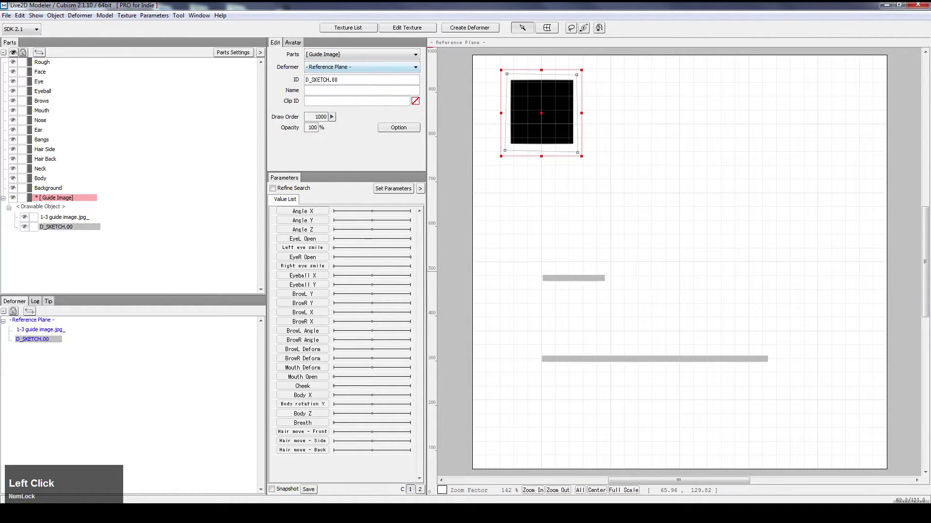
text(BlackSquare)
key(Return)
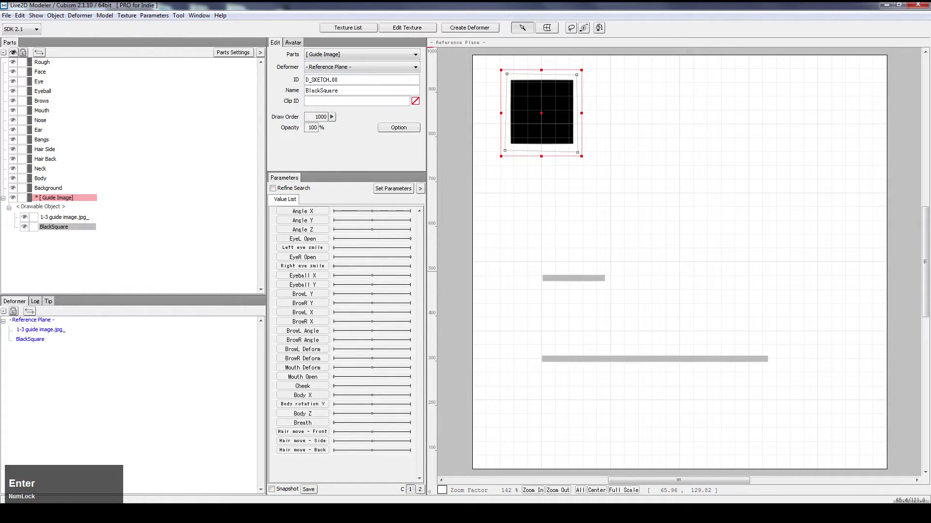
click(74, 218)
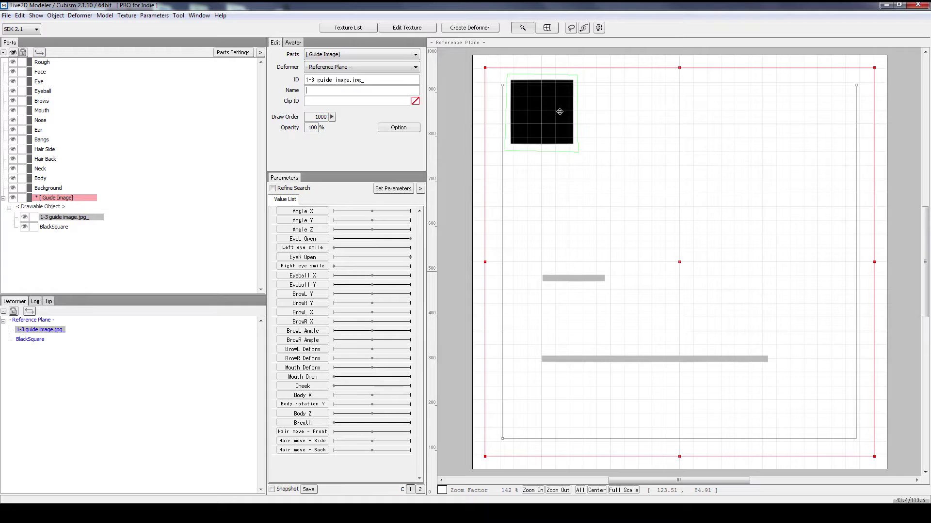
Step: Change the guide image's draw order to 900
click(624, 148)
click(558, 118)
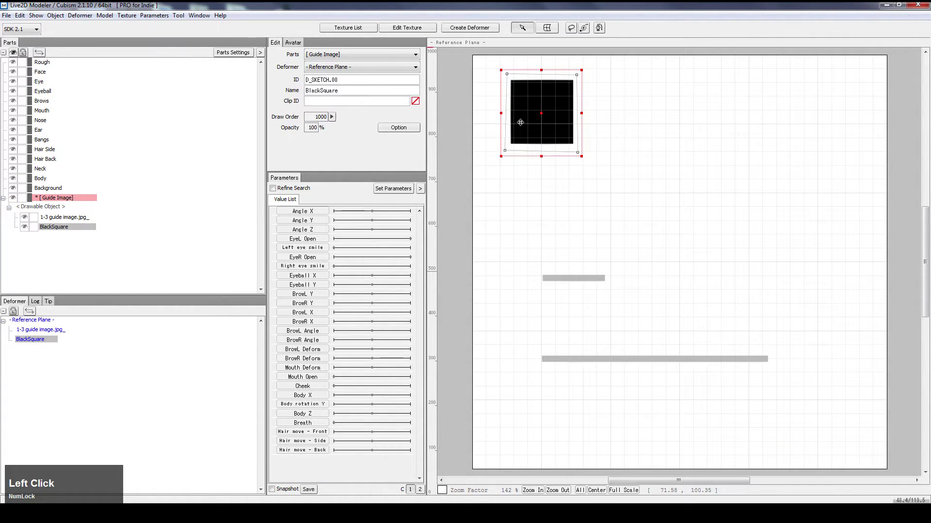
click(525, 204)
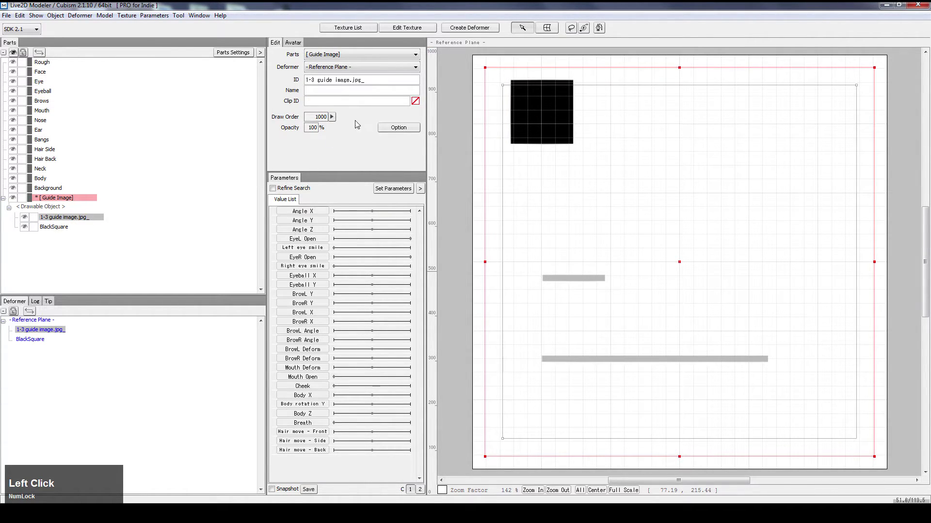
double_click(317, 117)
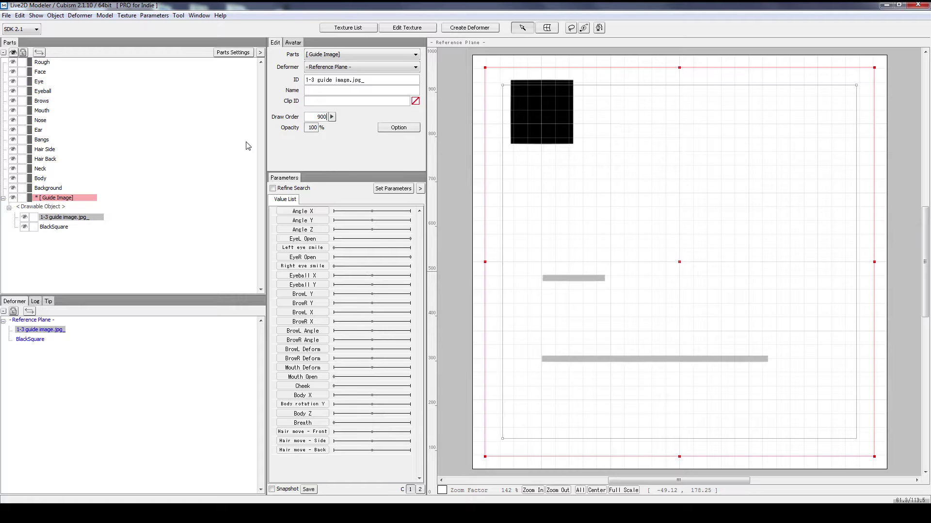
text(900)
click(526, 103)
click(615, 218)
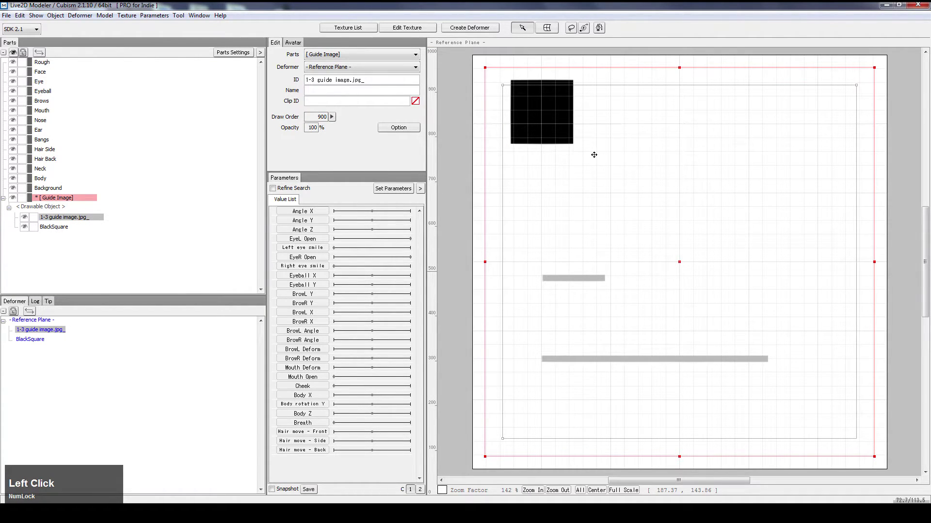
click(549, 101)
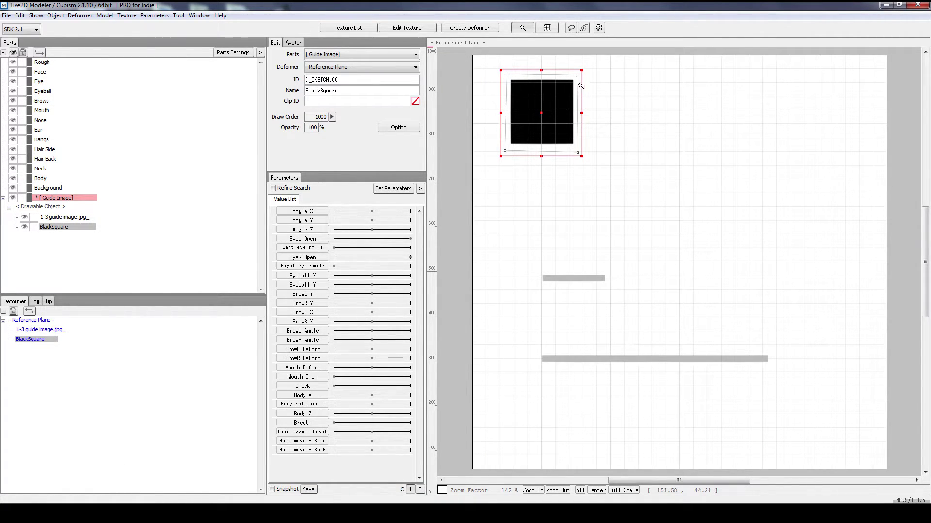
Step: Zoom in and drag BlackSquare's corners to skew it, undoing the last move
scroll(555, 94, up, 2)
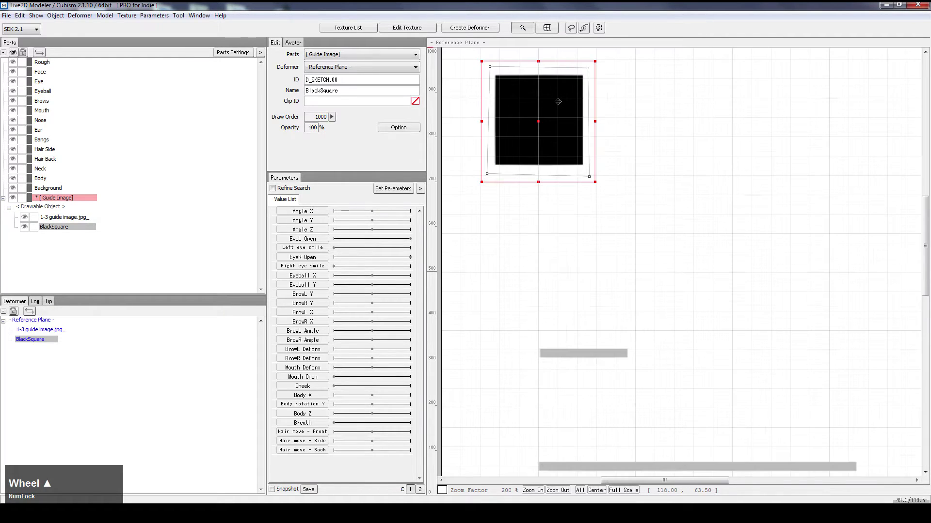
drag(588, 71, 644, 70)
drag(489, 174, 514, 249)
drag(591, 175, 629, 180)
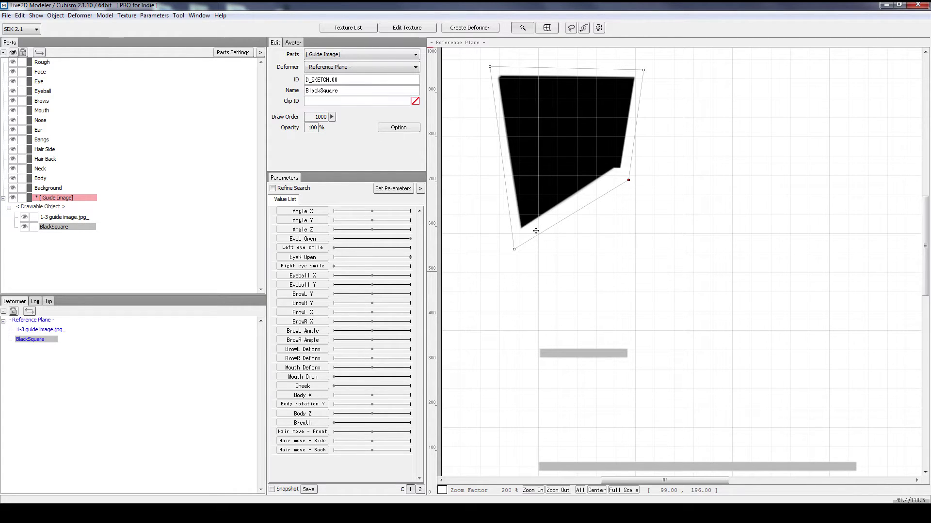
drag(513, 251, 539, 214)
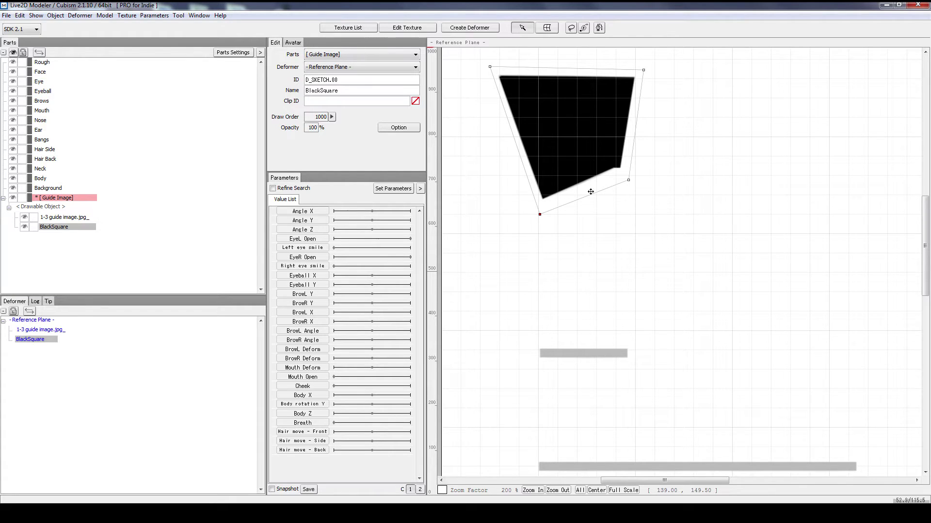
key(ctrl+z)
key(ctrl+z)
key(ctrl+z)
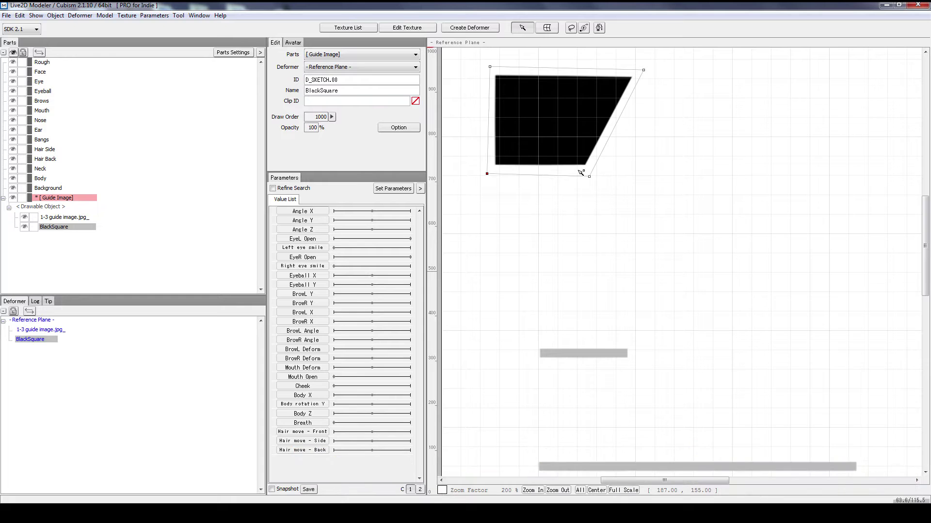
Step: Open BlackSquare's mesh editor and try adding points from the bottom-right vertex, undoing them
double_click(550, 112)
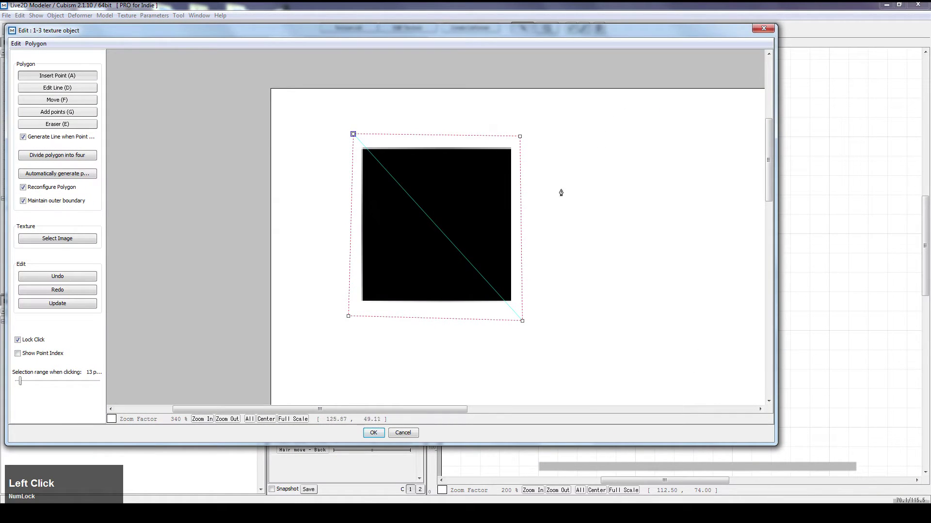
click(522, 321)
click(380, 306)
key(ctrl+z)
click(381, 146)
key(ctrl+z)
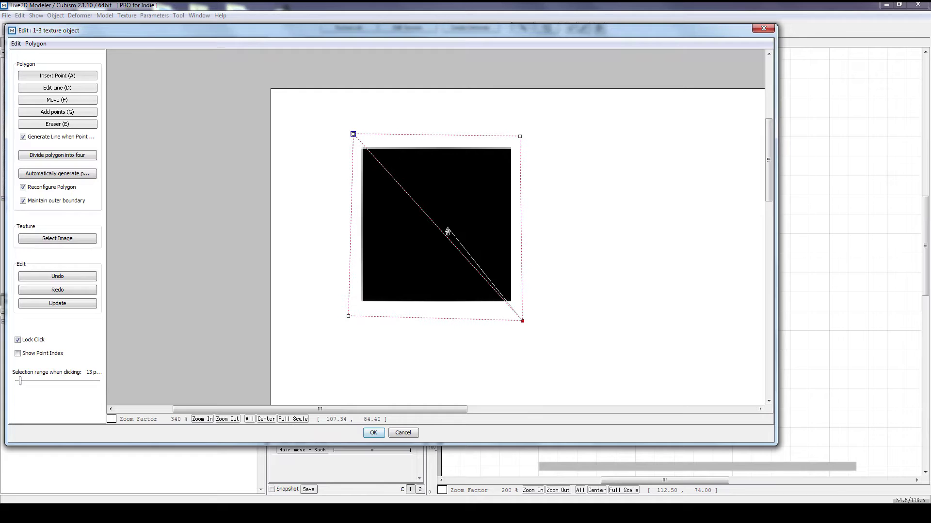
Step: Add a centre point, connect it to the bottom-left and top-right corners, and apply
click(437, 226)
click(353, 317)
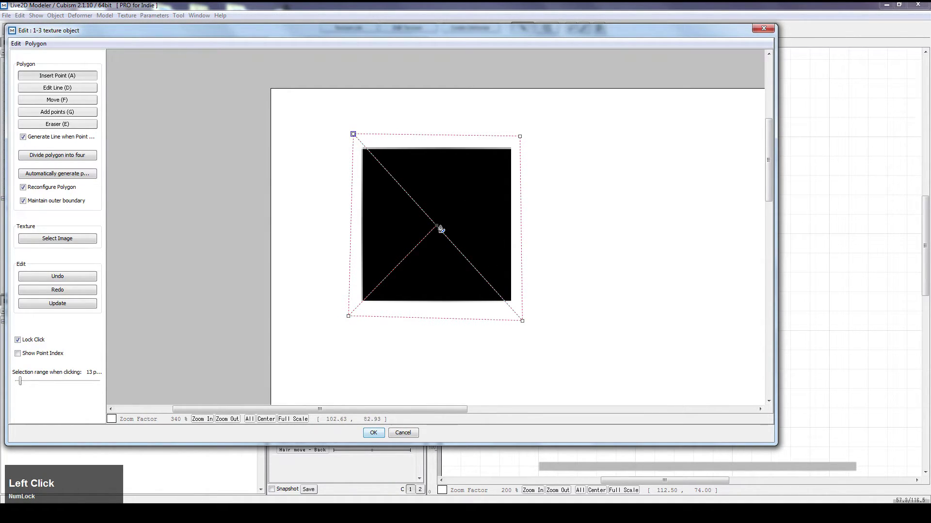
click(439, 228)
drag(439, 225, 518, 138)
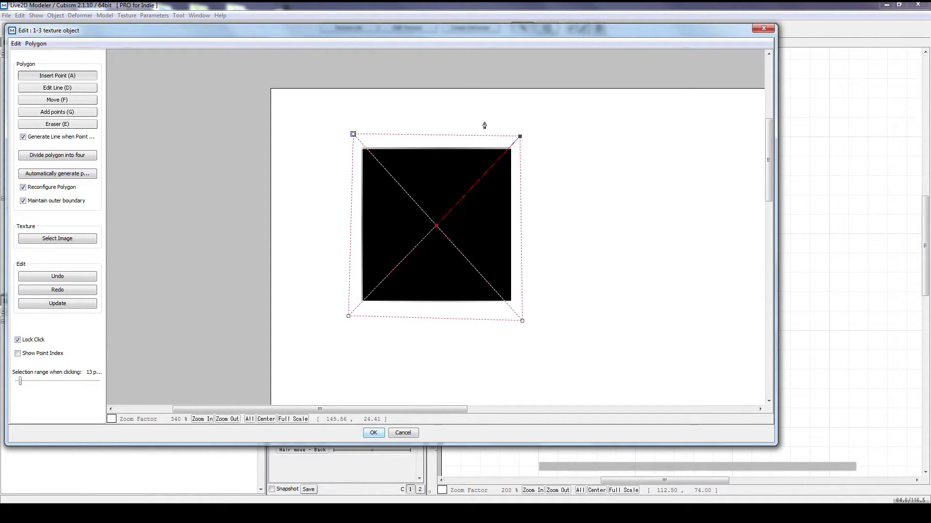
drag(517, 137, 437, 225)
drag(436, 226, 518, 141)
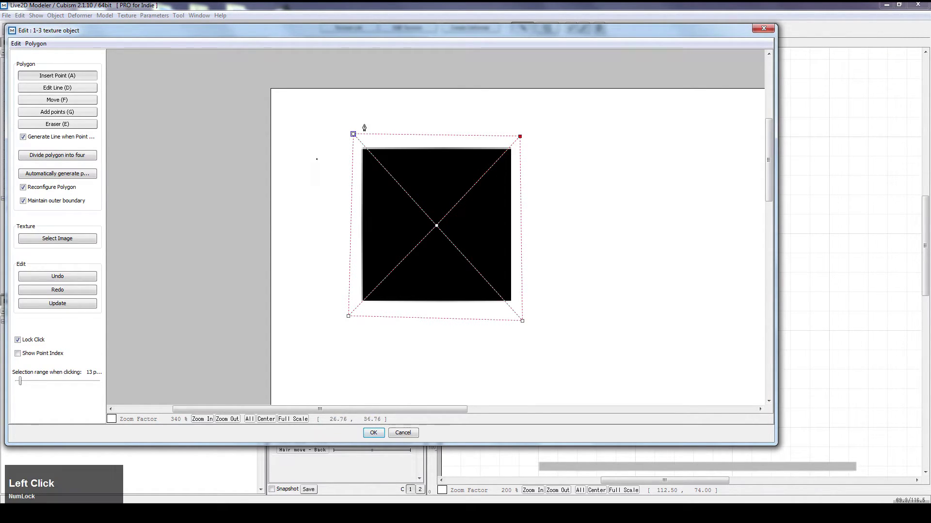
click(376, 434)
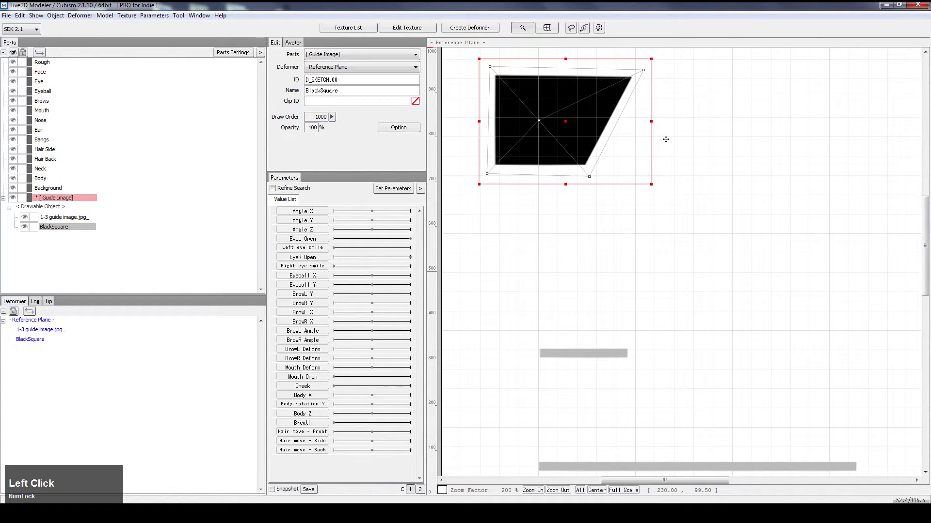
Step: Revert BlackSquare to its original shape at original texture size
click(539, 114)
click(575, 114)
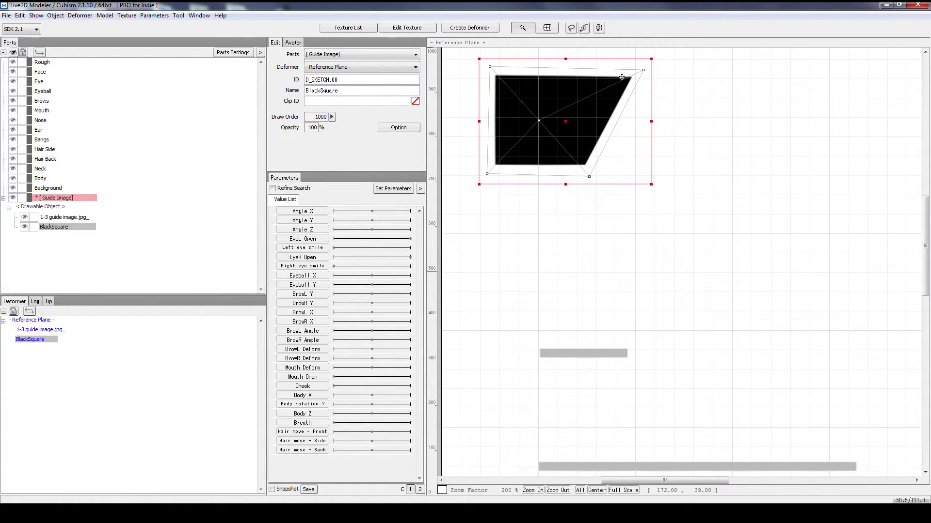
drag(646, 73, 592, 73)
key(ctrl+z)
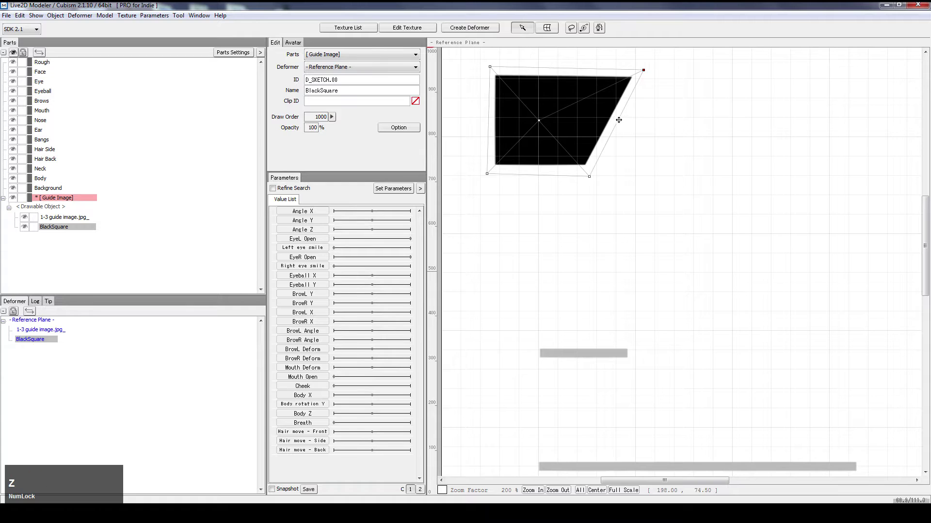
click(53, 16)
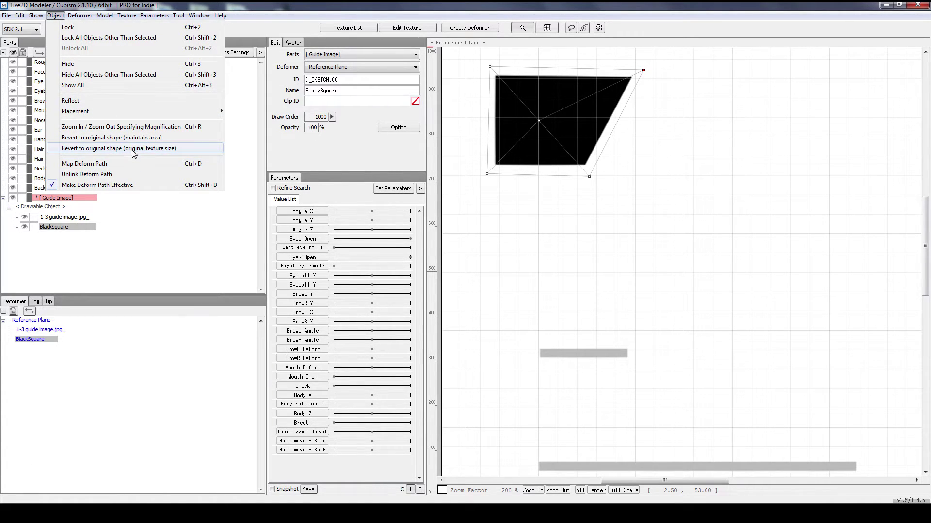
click(160, 154)
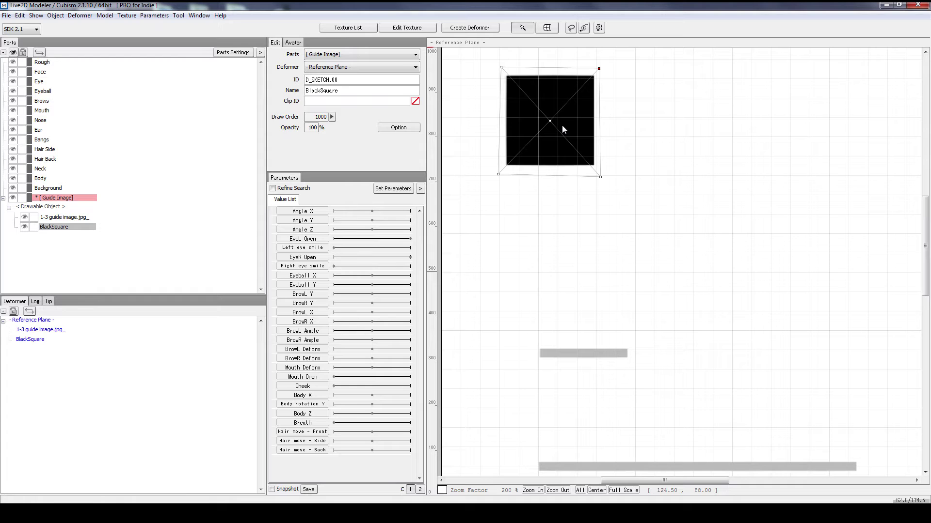
Step: Reselect BlackSquare and open then close its mesh editor without changes
click(619, 75)
click(531, 135)
double_click(531, 135)
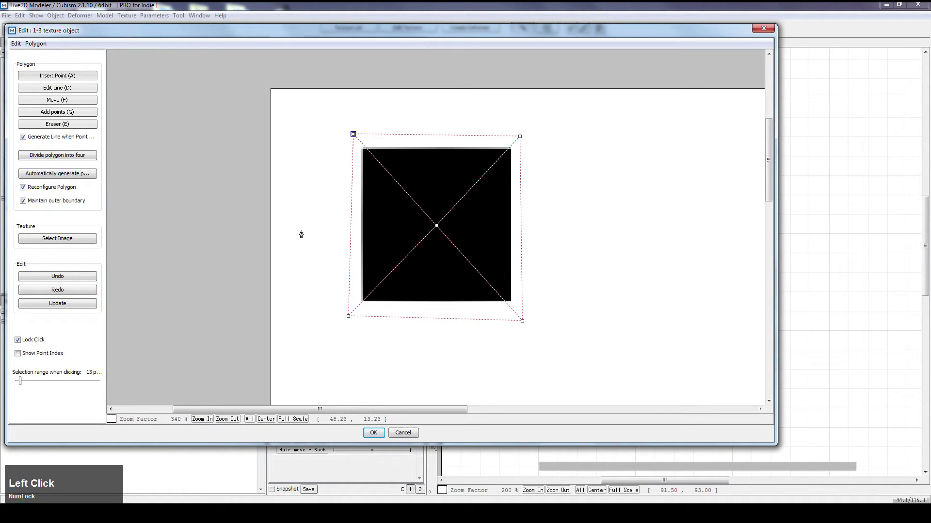
click(372, 432)
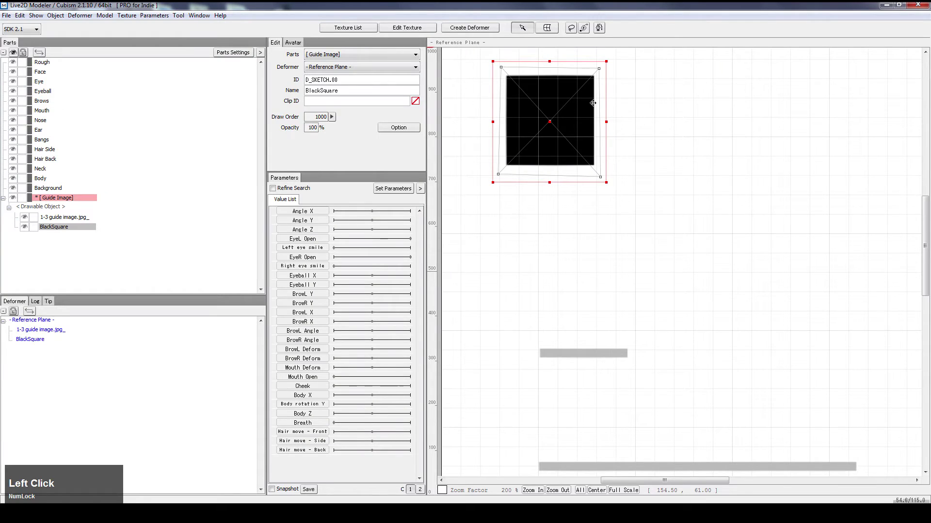
scroll(591, 97, down, 1)
scroll(644, 131, up, 2)
scroll(687, 151, down, 2)
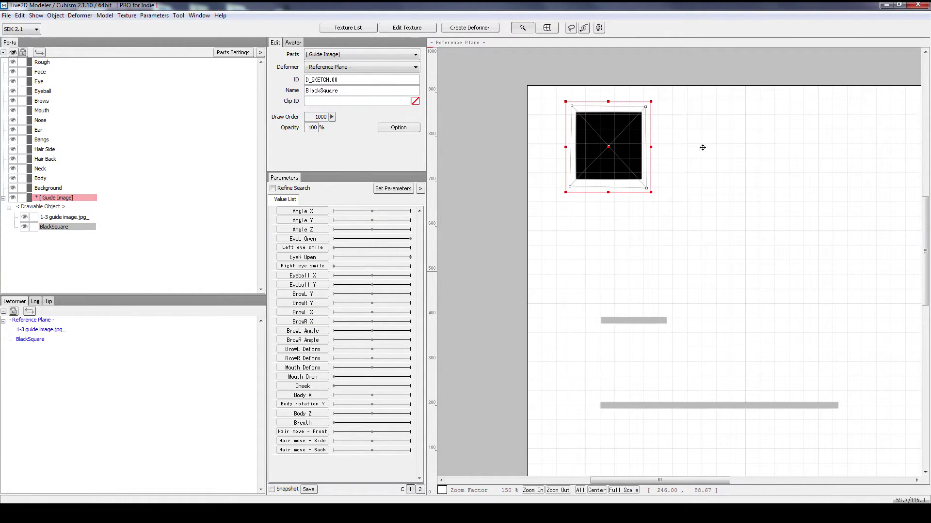
click(638, 23)
Step: Cancel the Create Deformer dialog and drag BlackSquare from Guide Image into the Rough part
click(474, 30)
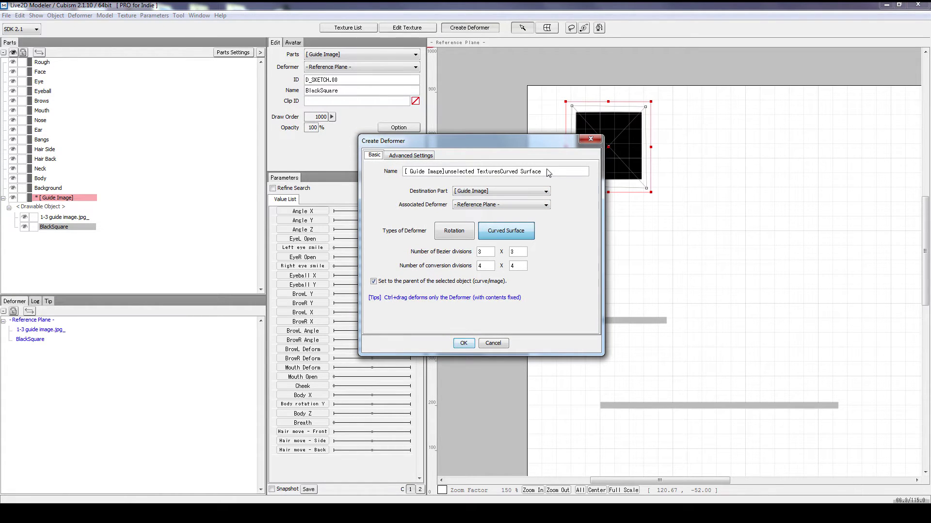
click(493, 343)
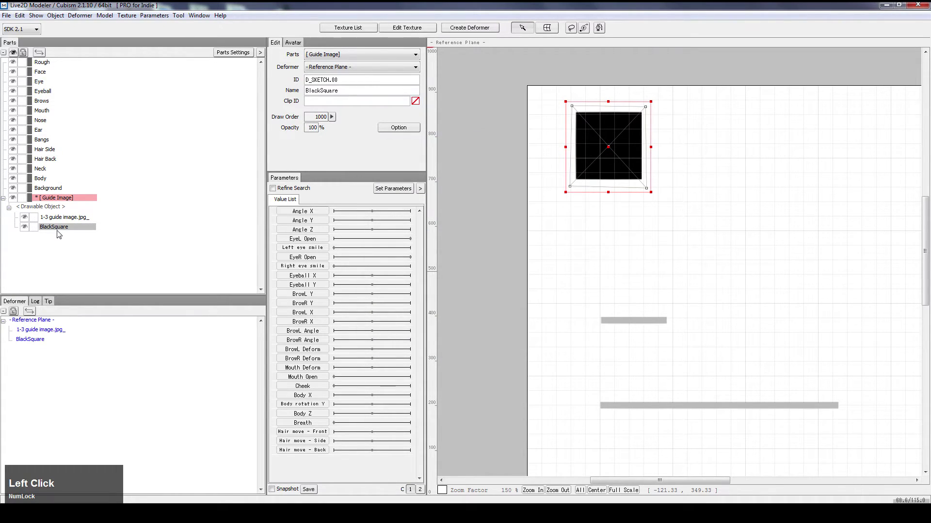
drag(57, 228, 74, 75)
drag(86, 158, 44, 65)
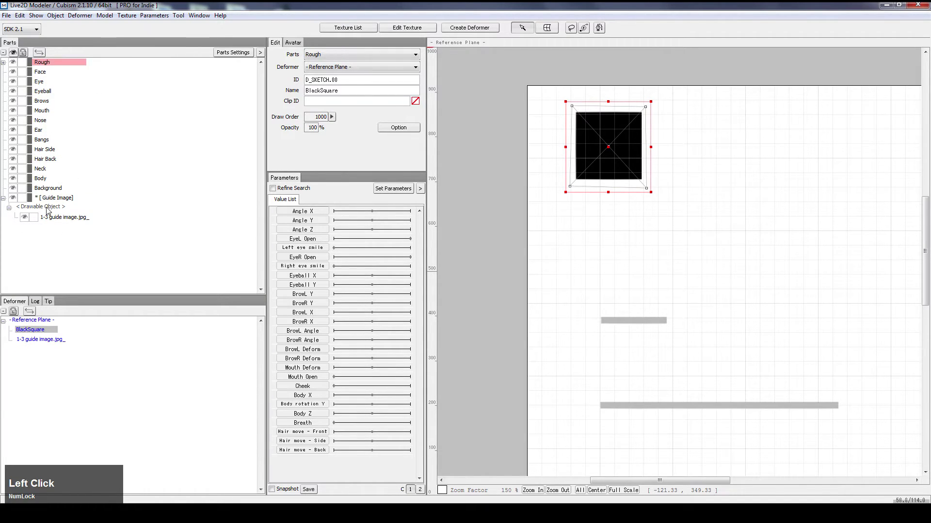
Step: Lock the Guide Image part against edits
click(26, 198)
click(23, 199)
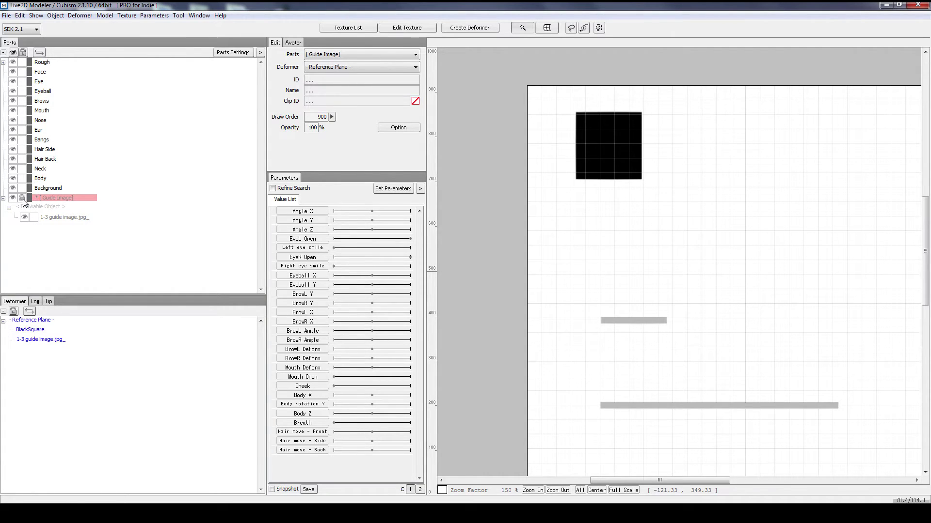
click(696, 270)
click(760, 271)
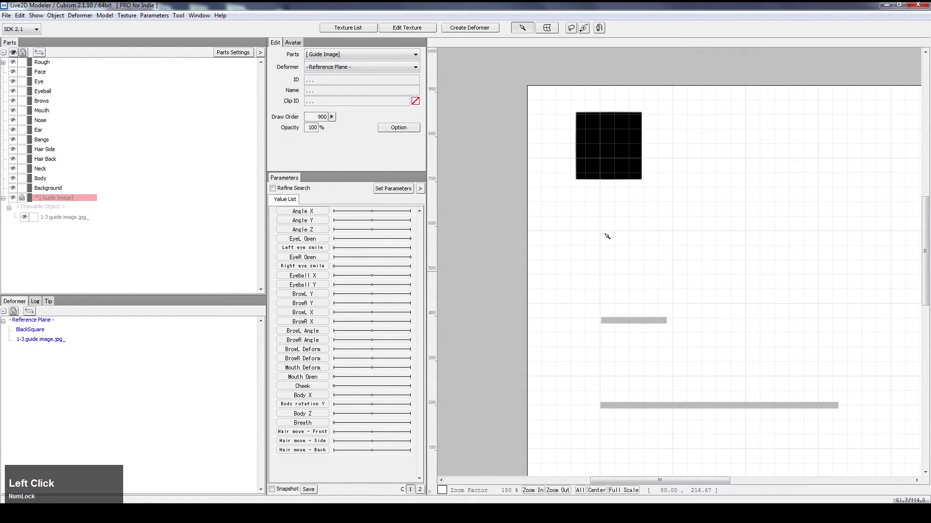
Step: Expand the Rough part to show BlackSquare among its drawable objects
click(29, 60)
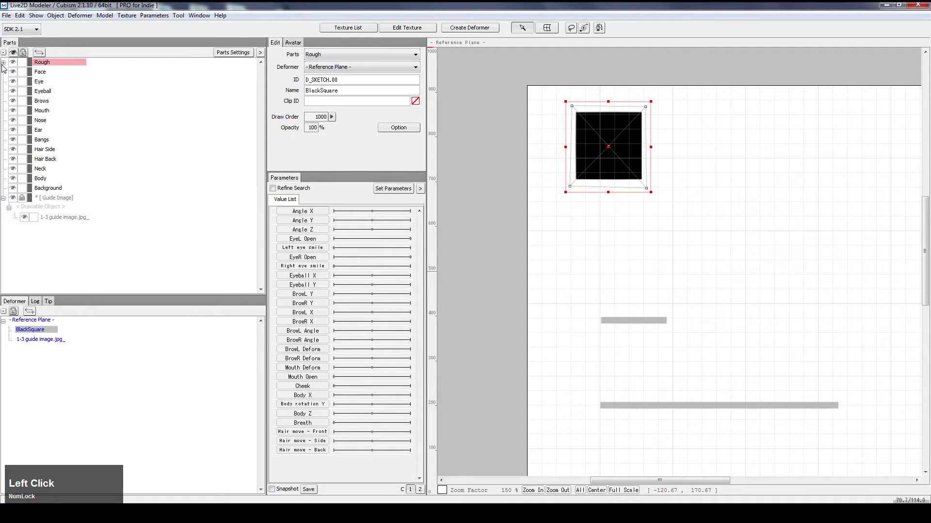
click(4, 62)
click(9, 72)
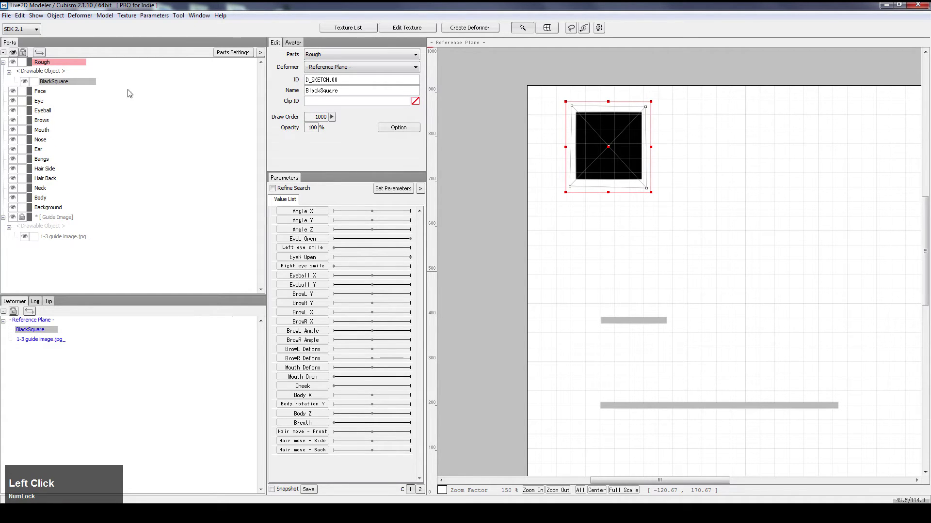
Step: Create a curved-surface deformer named 'Square DF' around BlackSquare in the Rough part
click(478, 29)
drag(538, 173, 377, 168)
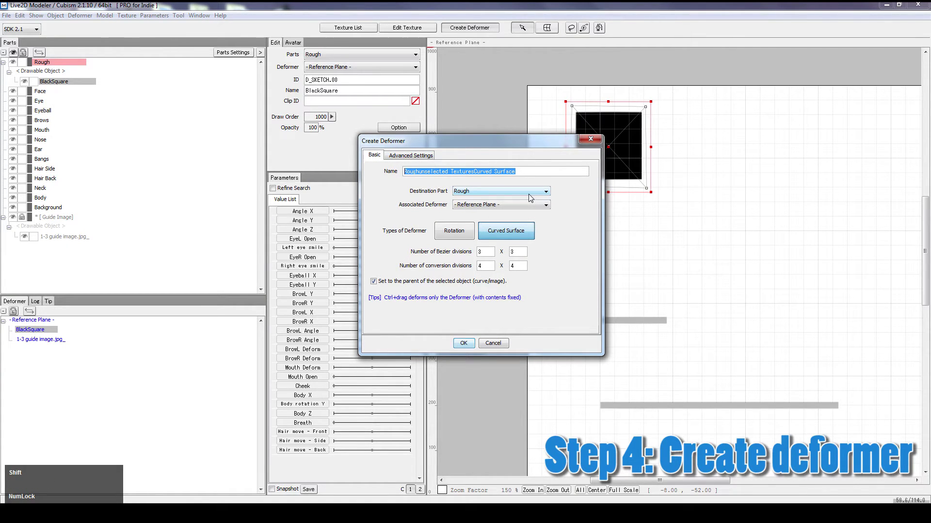
key(BackSpace)
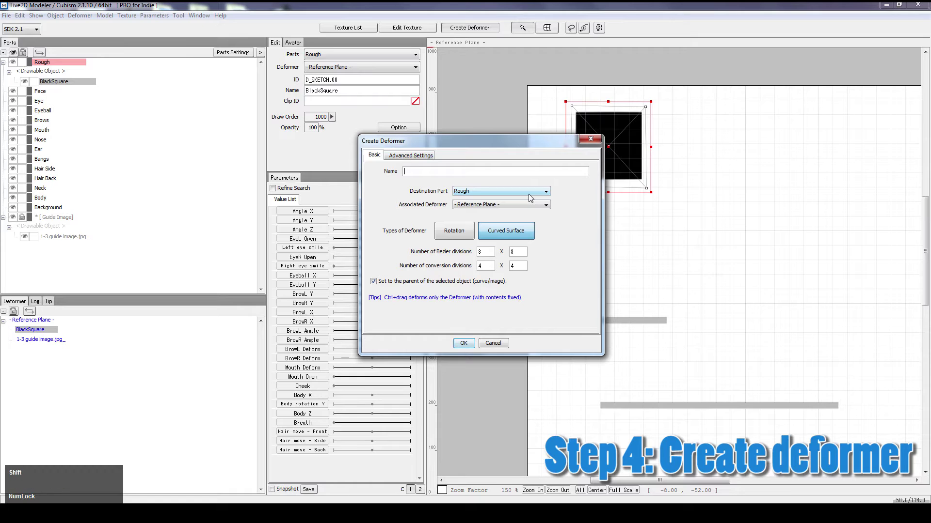
key(BackSpace)
text(Square DF)
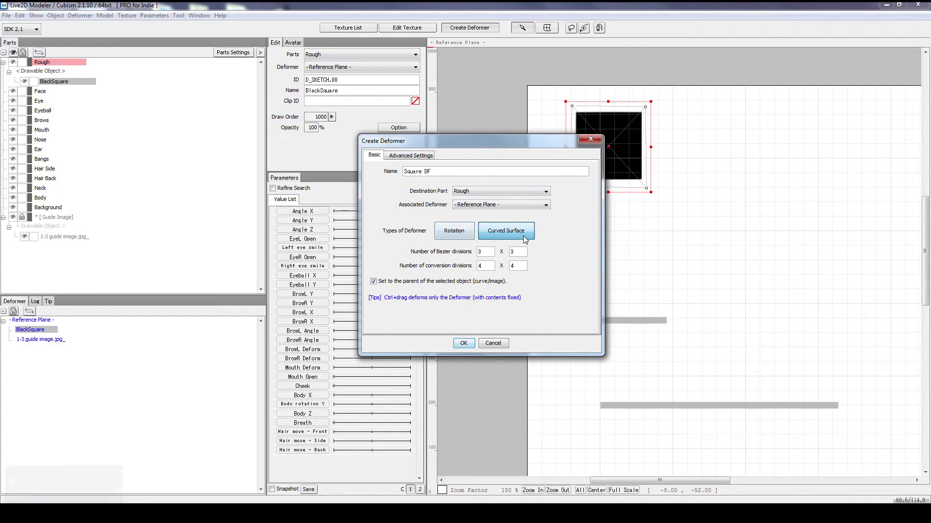
click(464, 343)
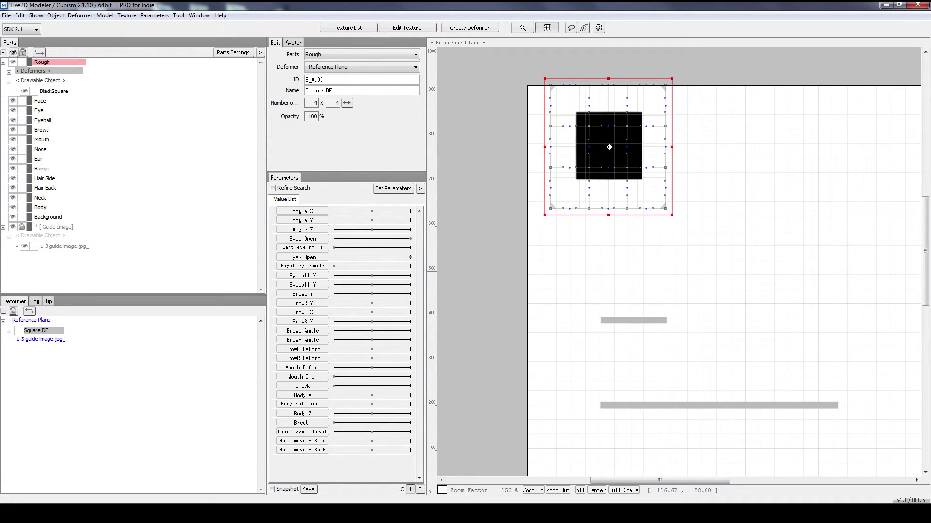
Step: Drag Square DF aside, then undo the move to keep its original position
drag(609, 147, 630, 148)
drag(710, 194, 753, 200)
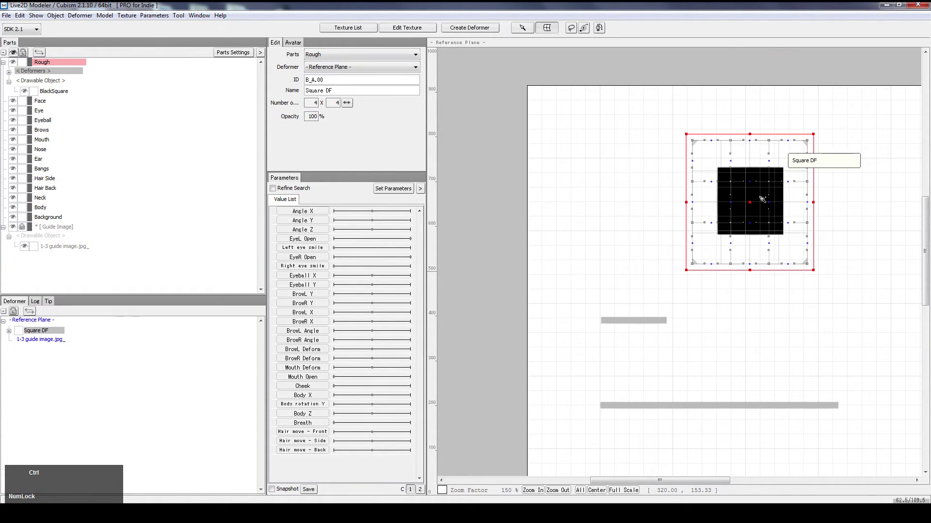
key(ctrl+z)
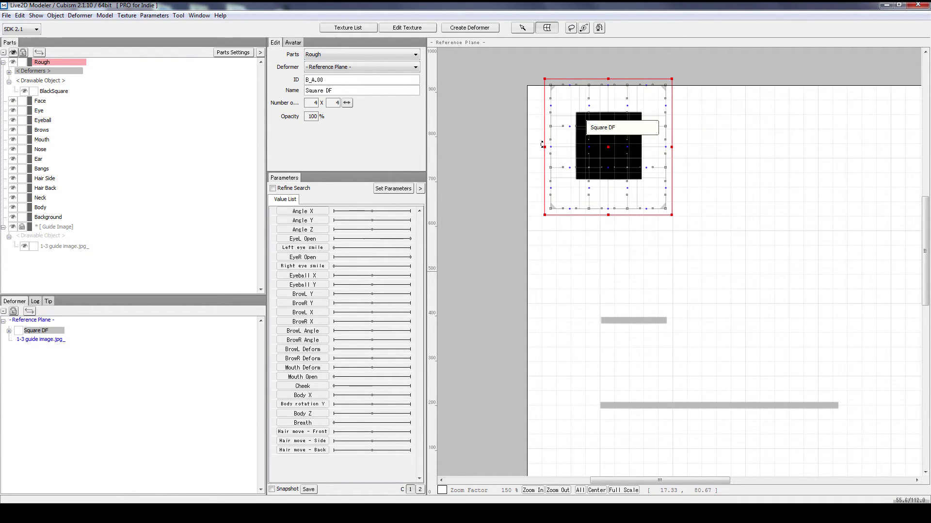
Step: Switch BlackSquare's parent deformer to Reference Plane and then back to Square DF
click(65, 92)
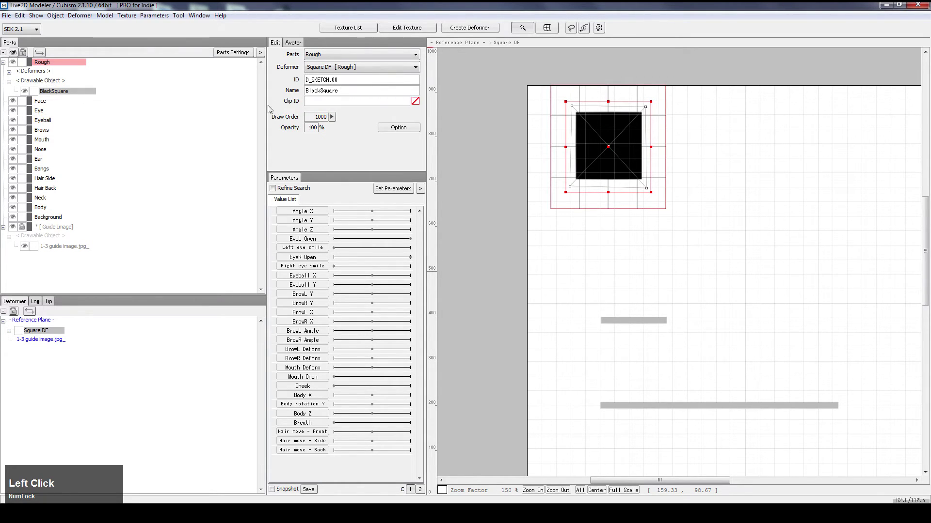
click(333, 68)
click(327, 73)
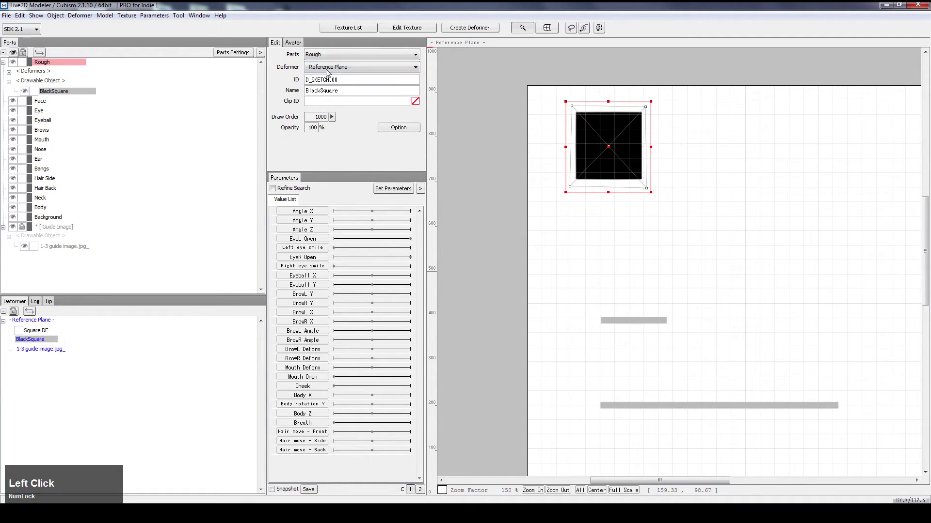
click(360, 69)
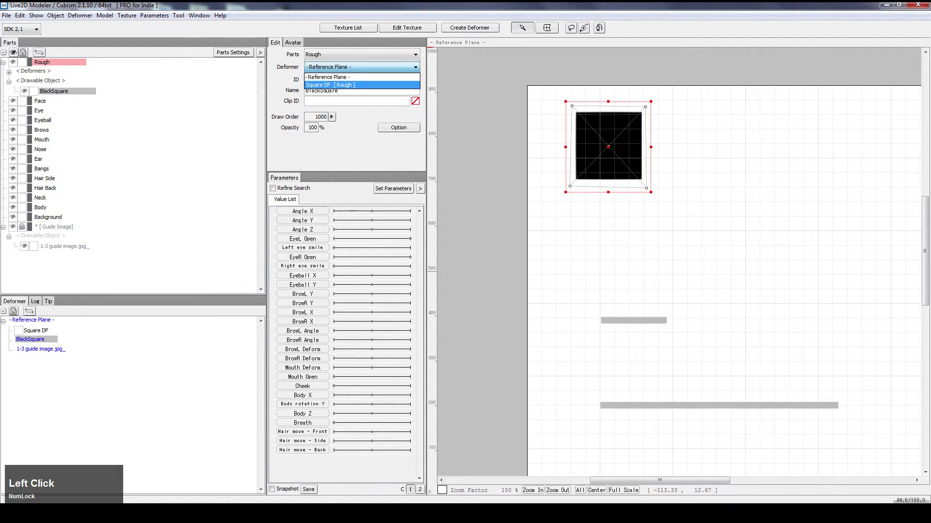
click(338, 85)
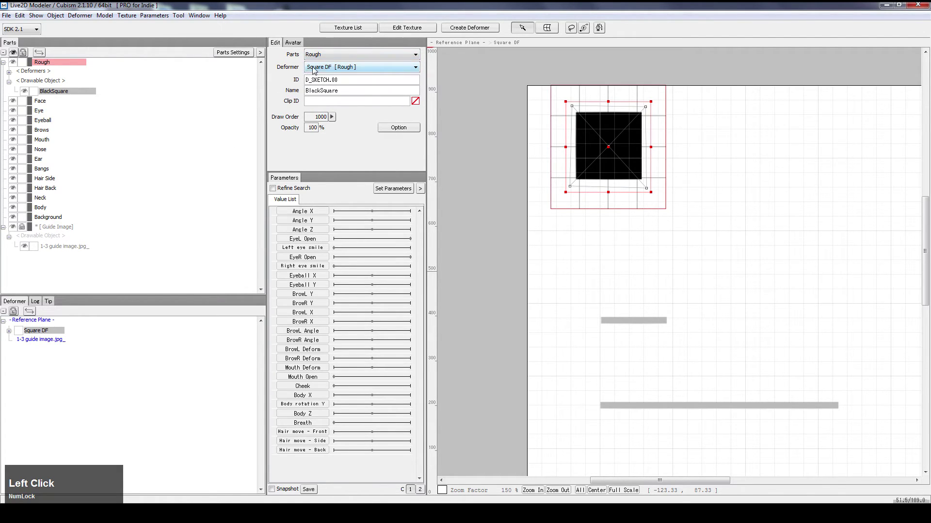
Step: Expand Rough's Deformers group and select Square DF
click(486, 145)
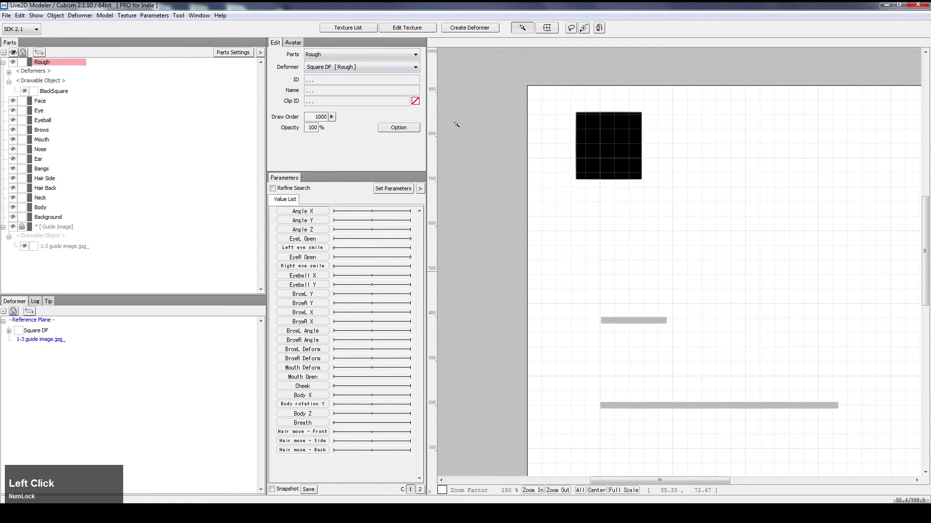
click(56, 94)
click(9, 72)
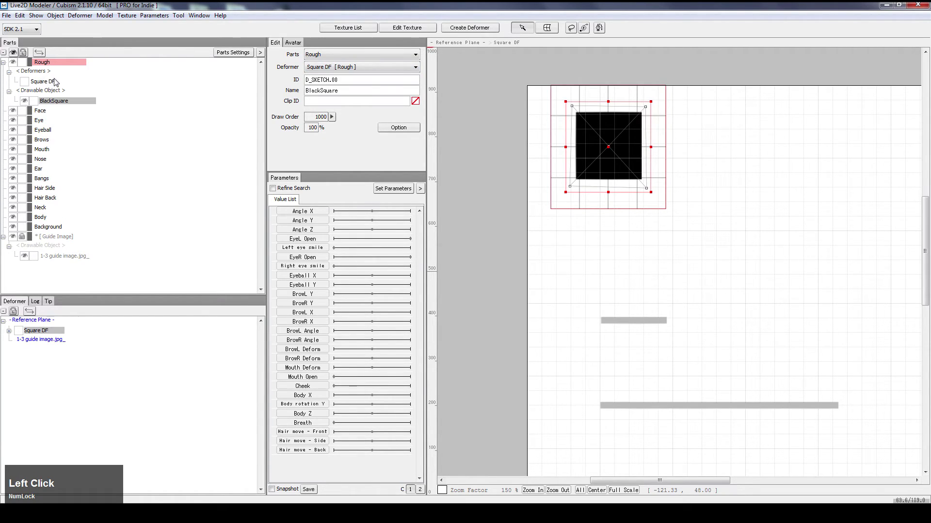
click(45, 82)
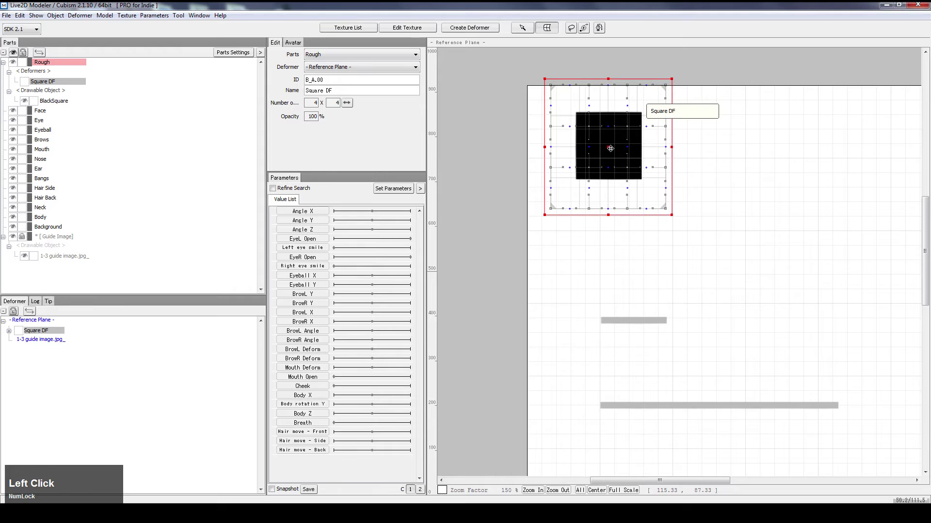
Step: Move Square DF onto the short guide line and squeeze its top and bottom edges together
drag(612, 149, 636, 293)
drag(634, 222, 637, 305)
drag(634, 360, 633, 330)
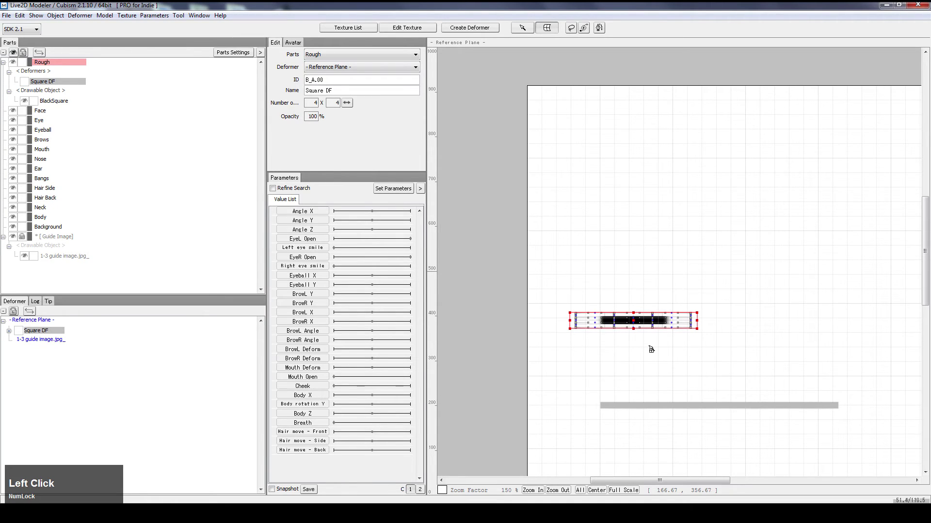
click(649, 345)
click(642, 321)
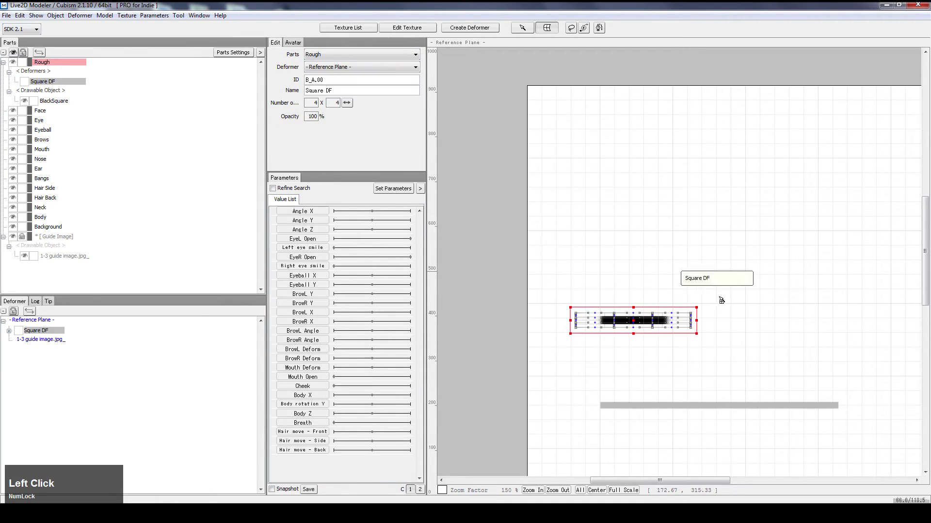
click(704, 272)
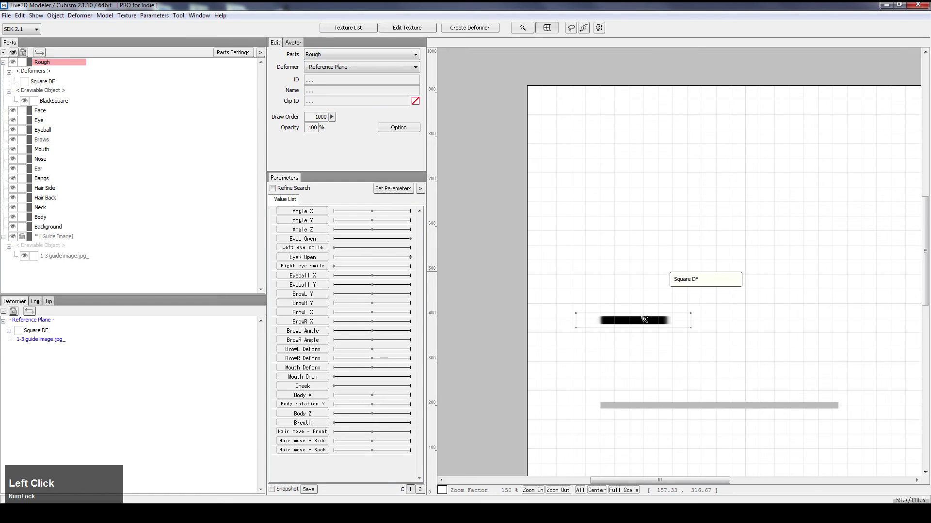
Step: Return to ordinary object selection and select Square DF enclosing the flattened black bar
click(669, 318)
click(739, 332)
scroll(695, 321, up, 4)
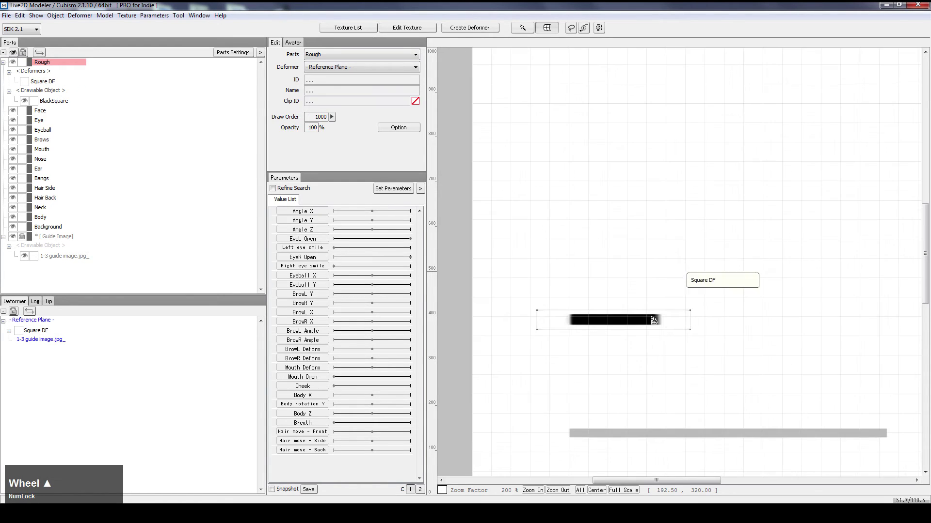
scroll(688, 315, down, 2)
scroll(676, 311, up, 1)
scroll(677, 311, up, 2)
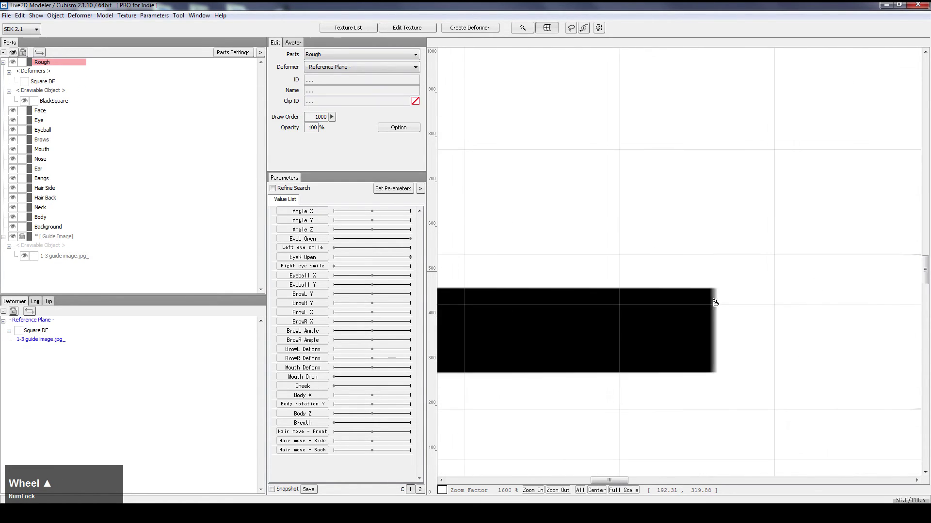
scroll(707, 289, down, 2)
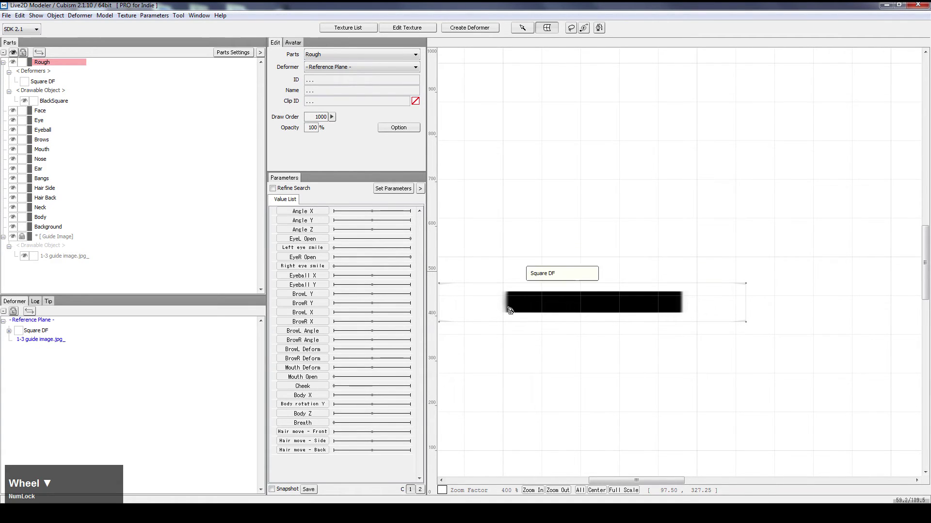
click(582, 311)
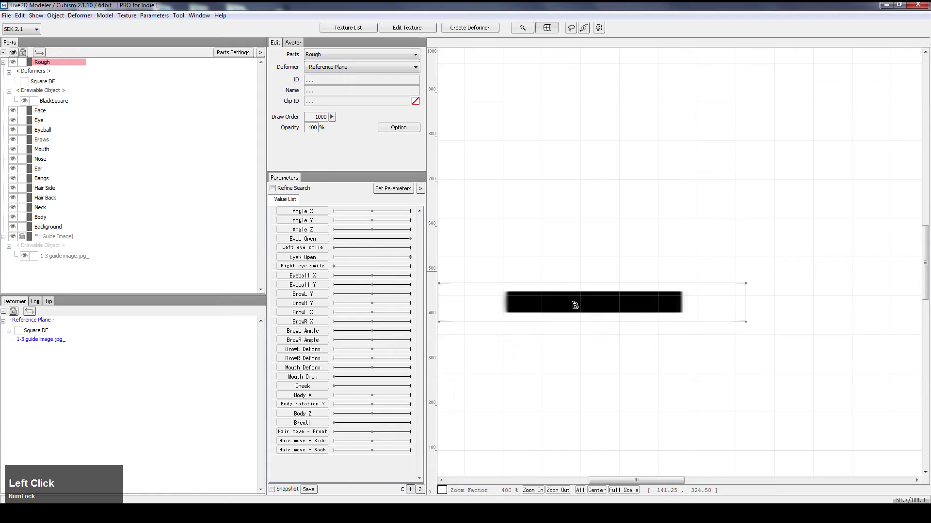
click(521, 30)
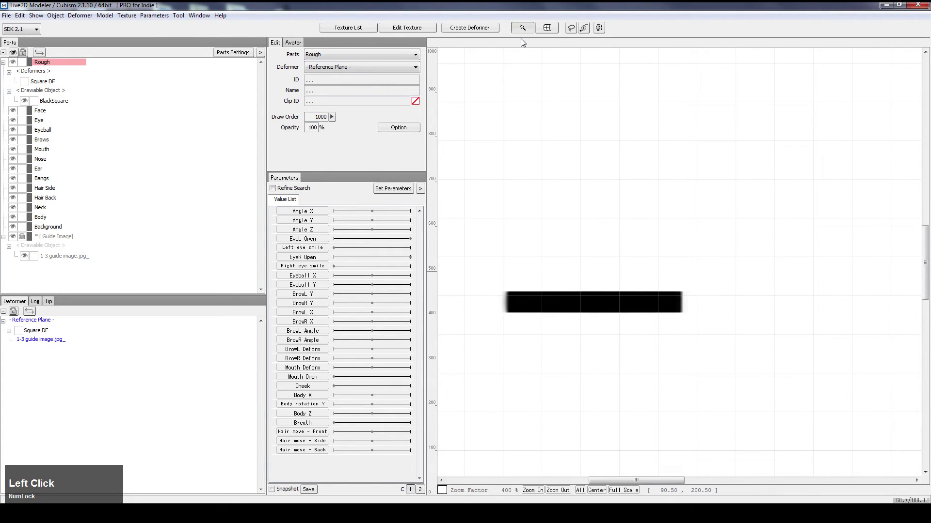
click(541, 299)
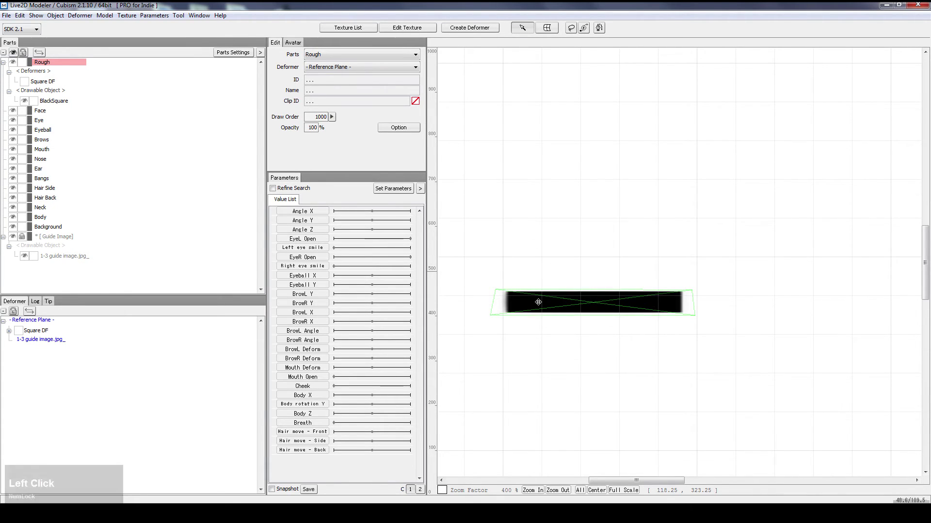
double_click(562, 299)
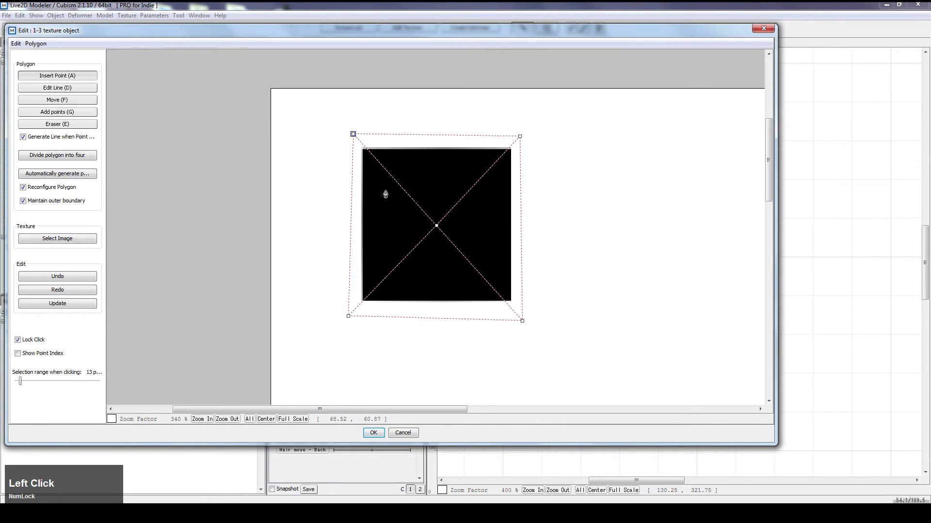
scroll(384, 191, up, 3)
scroll(497, 144, down, 2)
scroll(422, 157, up, 2)
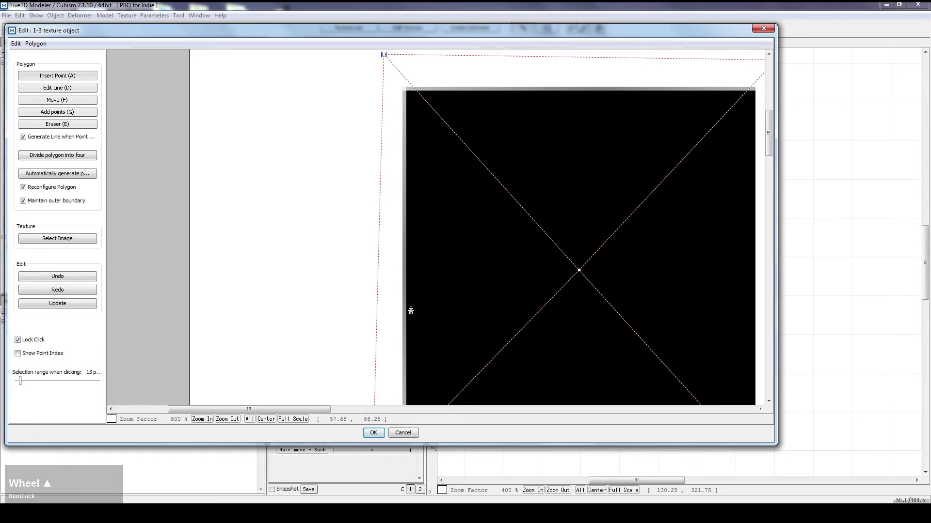
scroll(509, 277, down, 2)
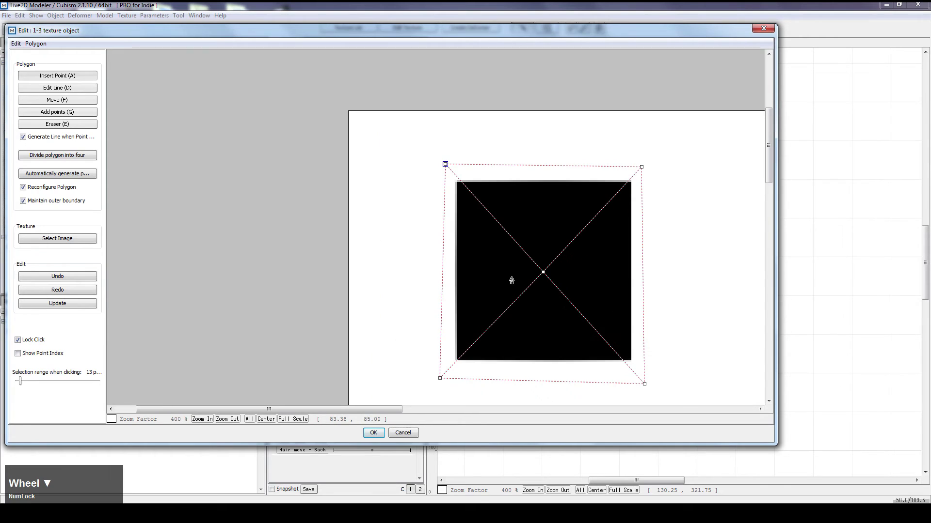
click(763, 30)
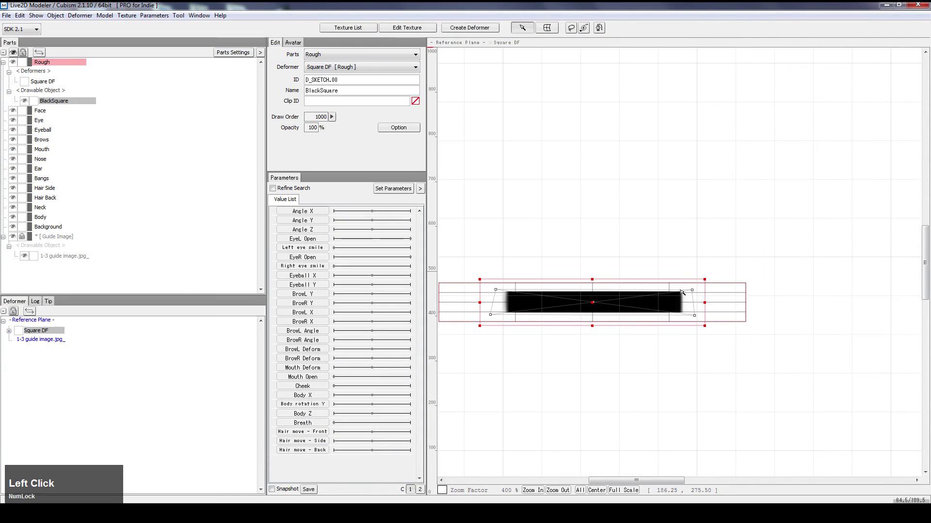
double_click(595, 305)
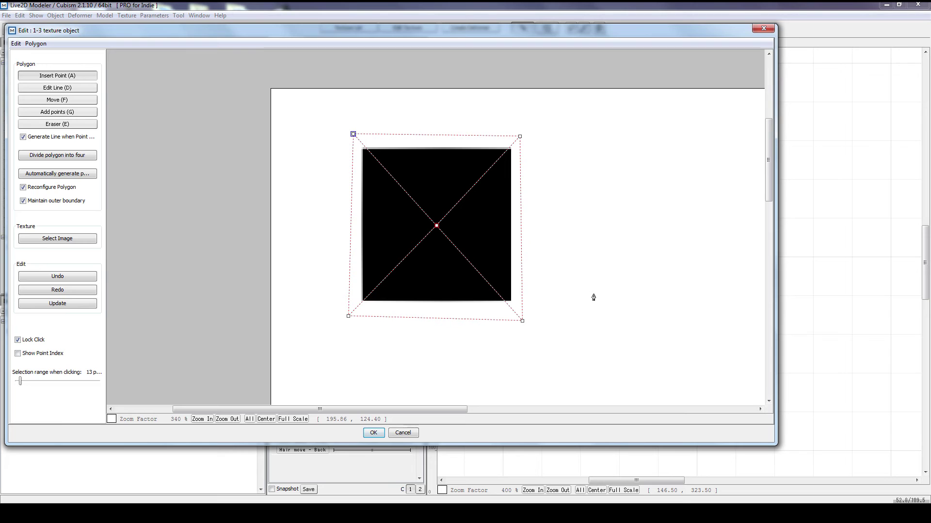
click(764, 28)
mouse_move(496, 290)
mouse_down()
mouse_move(504, 267)
mouse_move(476, 262)
mouse_move(494, 299)
mouse_up()
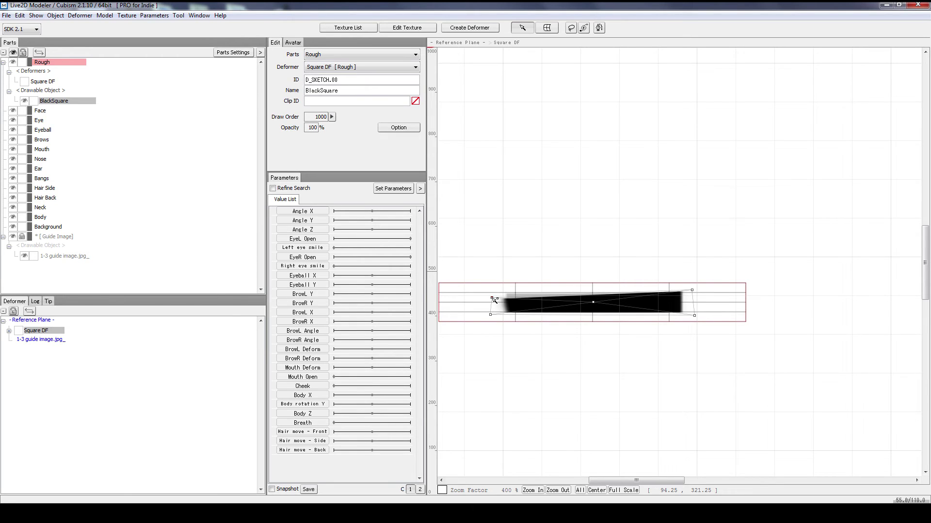
key(ctrl+z)
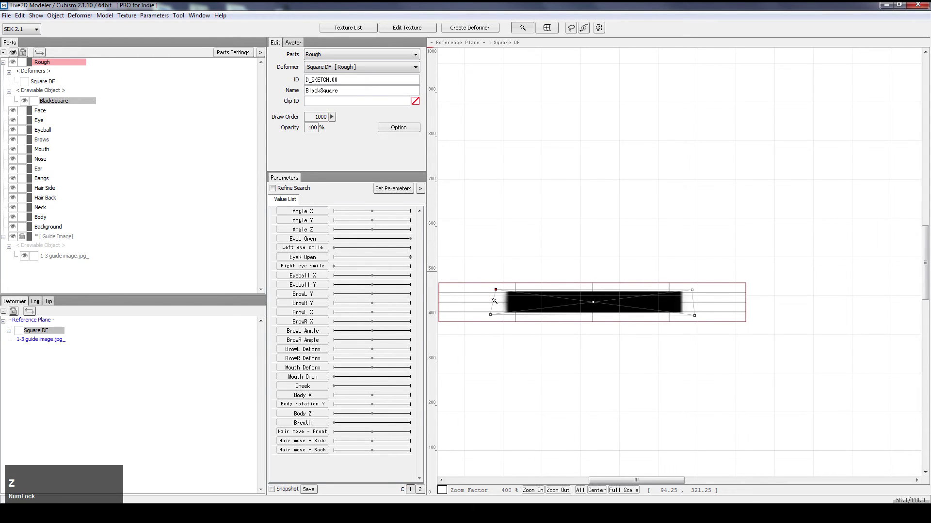
Step: Apply 'Divide polygon into four' three times to BlackSquare's mesh and confirm with OK
double_click(588, 311)
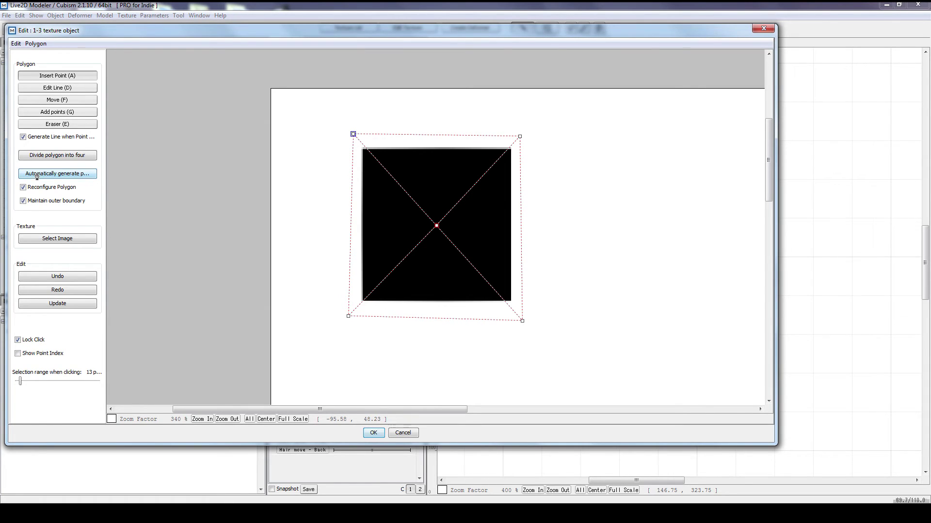
click(74, 178)
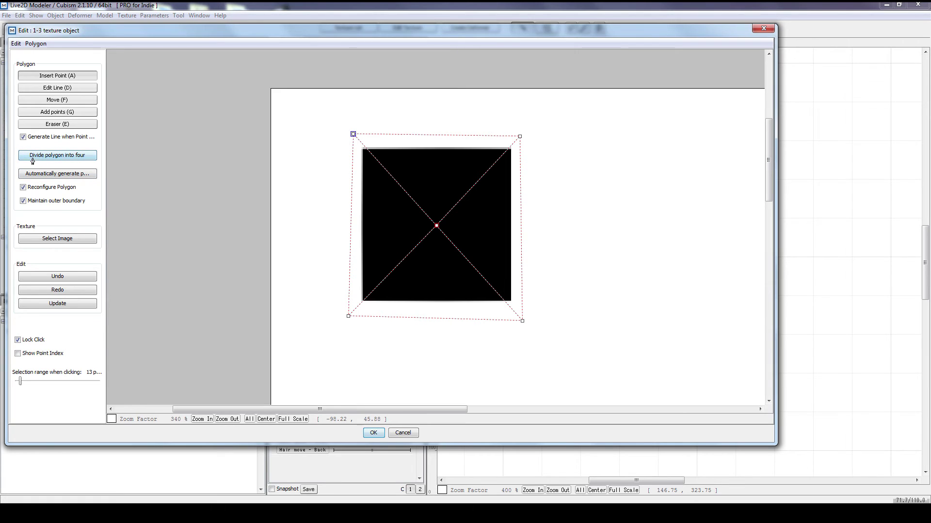
click(64, 160)
click(64, 160)
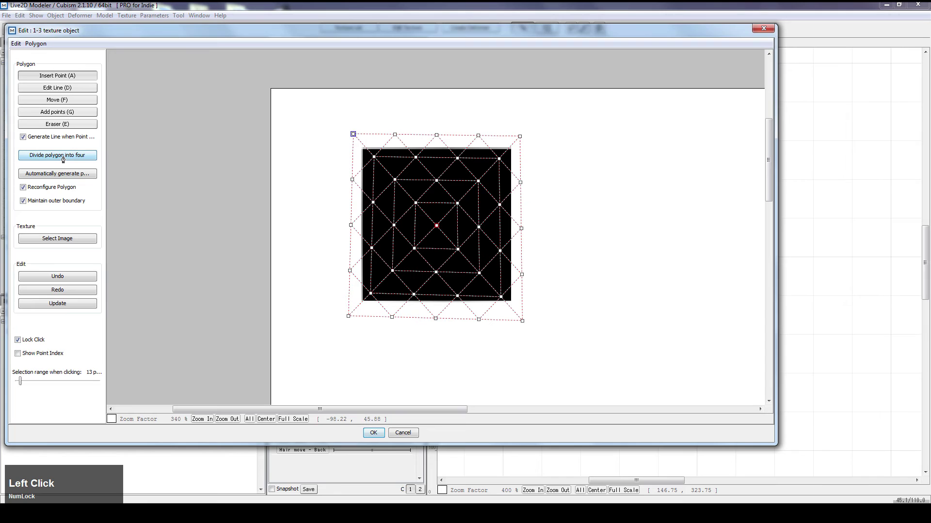
click(63, 159)
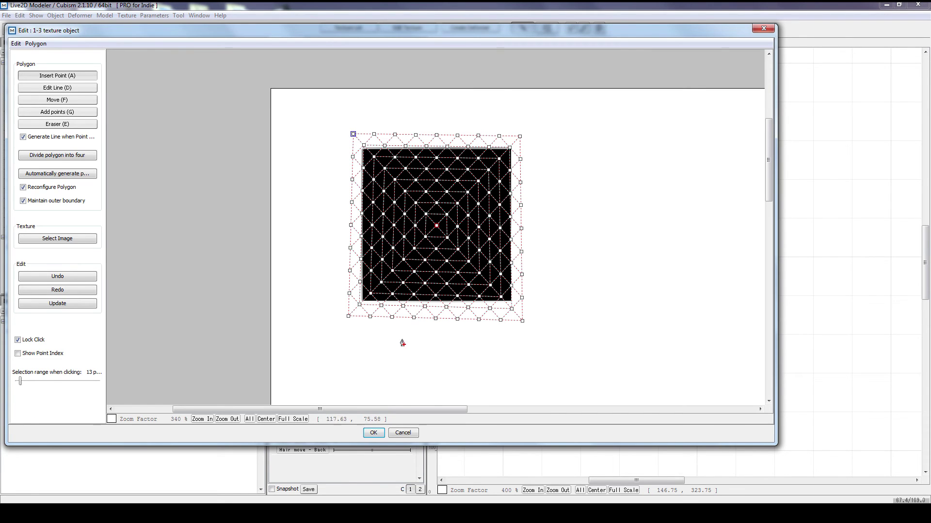
click(374, 433)
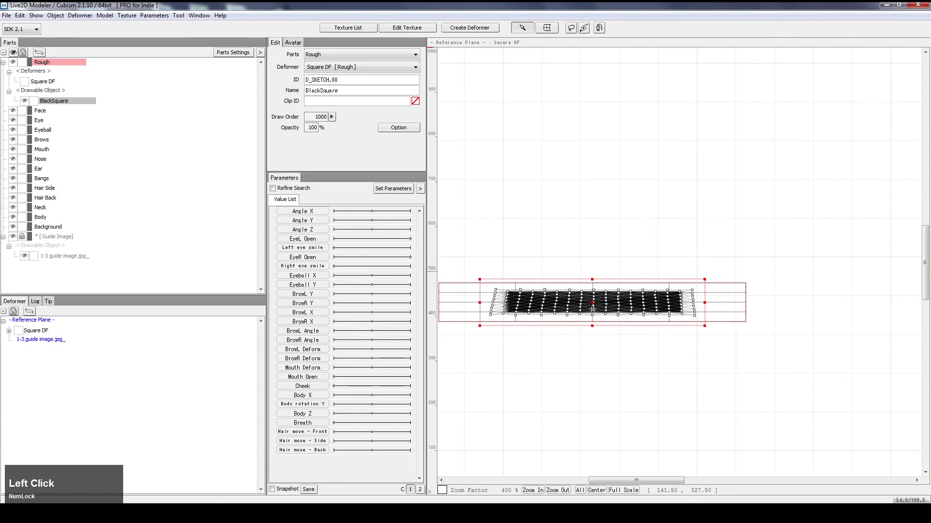
scroll(610, 302, up, 2)
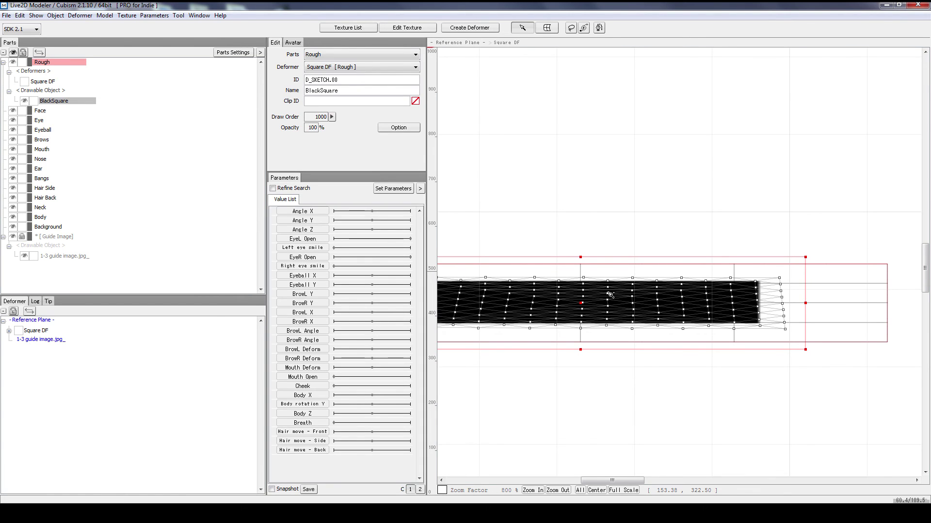
click(588, 188)
scroll(702, 300, down, 2)
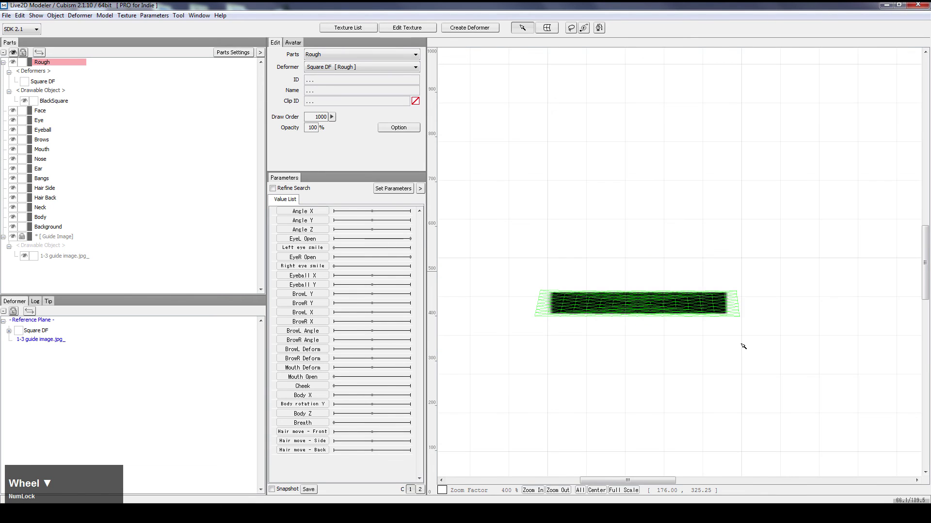
click(632, 306)
click(476, 29)
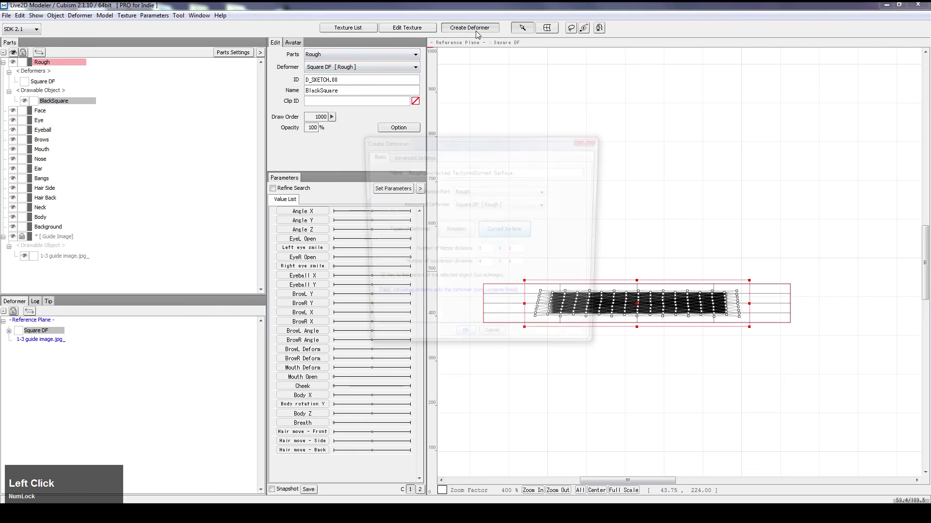
click(491, 330)
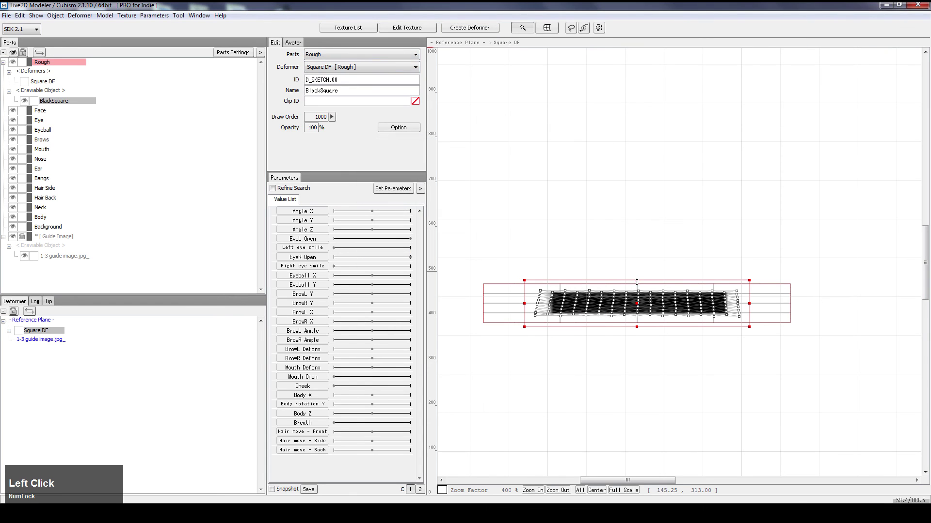
click(665, 256)
scroll(686, 324, down, 2)
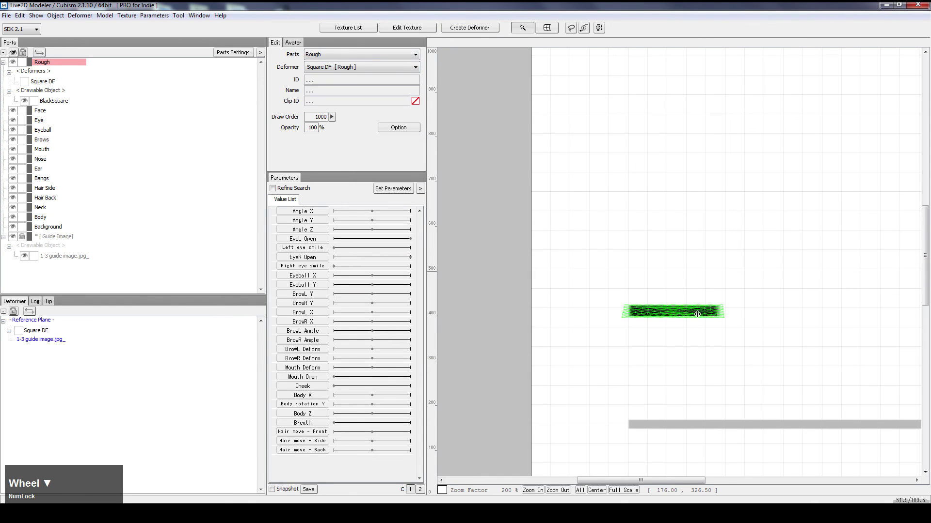
Step: Move the black bar down onto the lower guide line and stretch it along it
drag(924, 256, 924, 279)
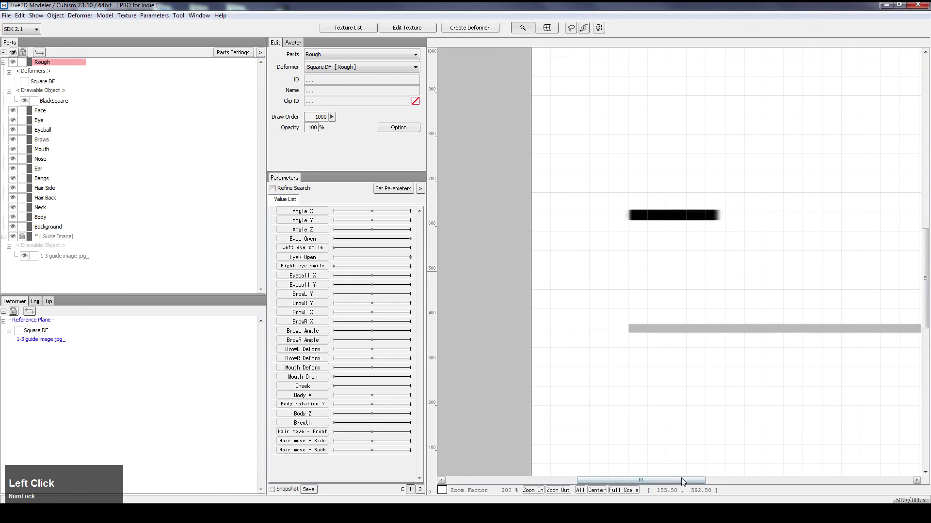
drag(682, 481, 711, 480)
click(573, 218)
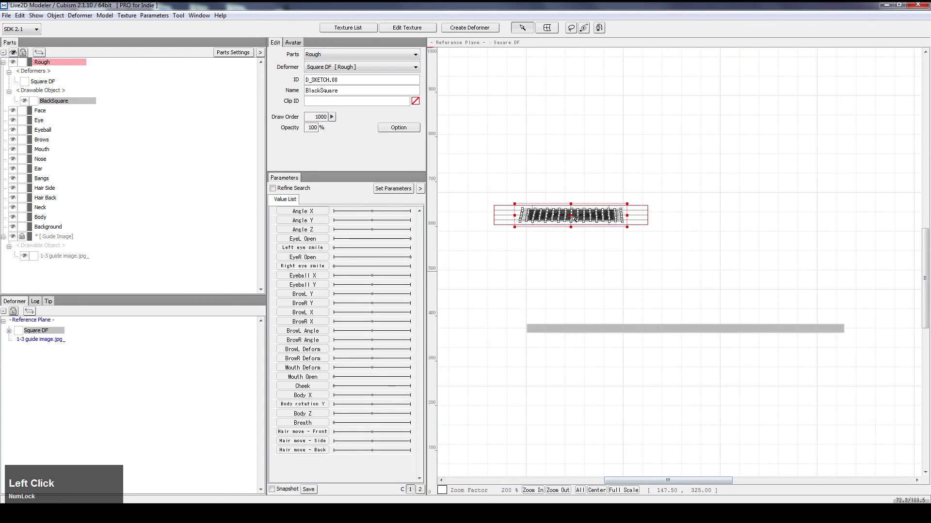
drag(574, 217, 570, 329)
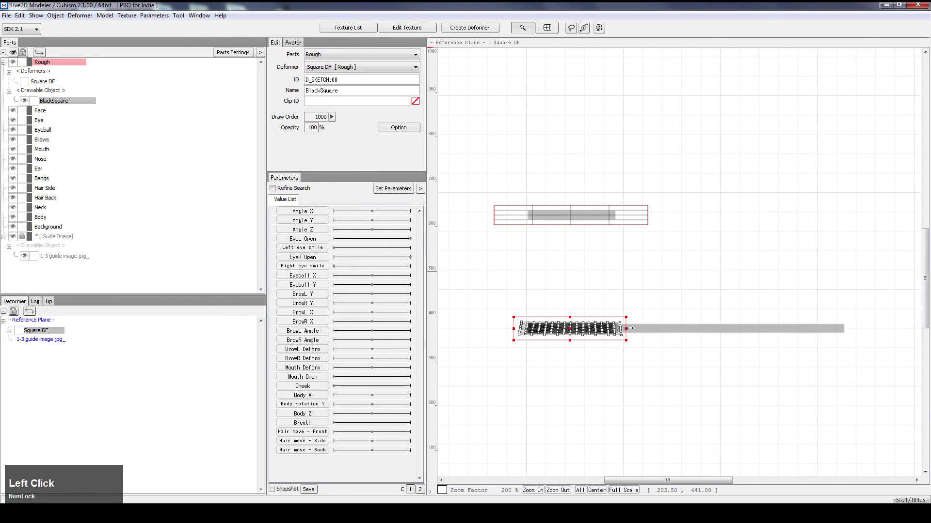
drag(628, 329, 864, 338)
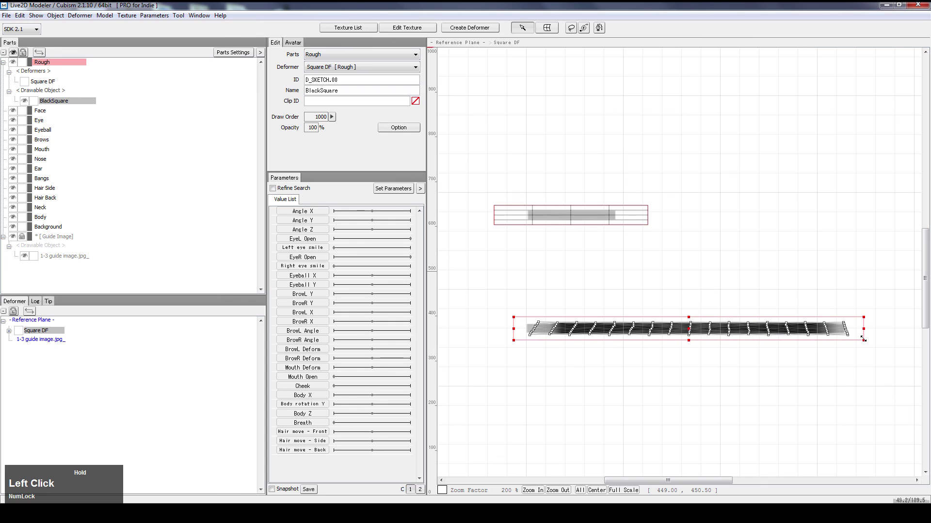
drag(864, 339, 864, 339)
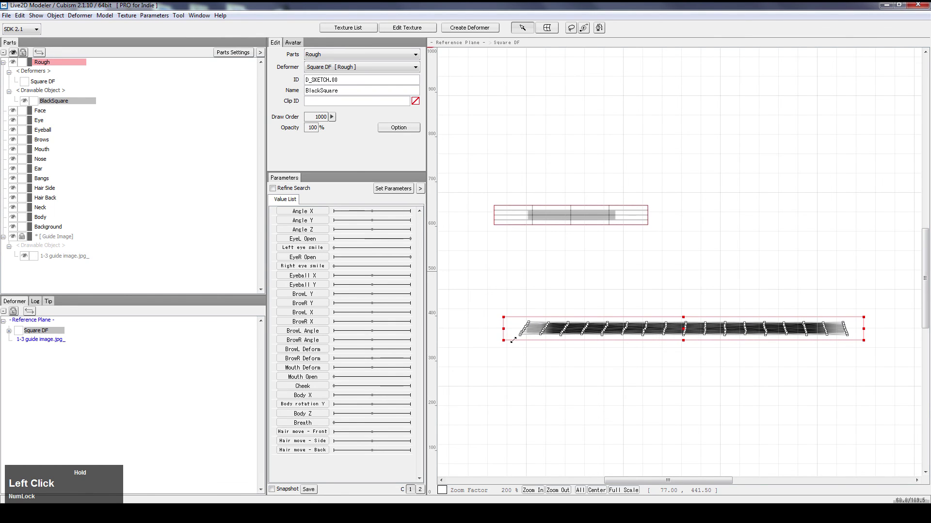
Step: Reselect the stretched black bar and inspect its length along the guide line
click(535, 345)
click(532, 336)
scroll(563, 326, up, 4)
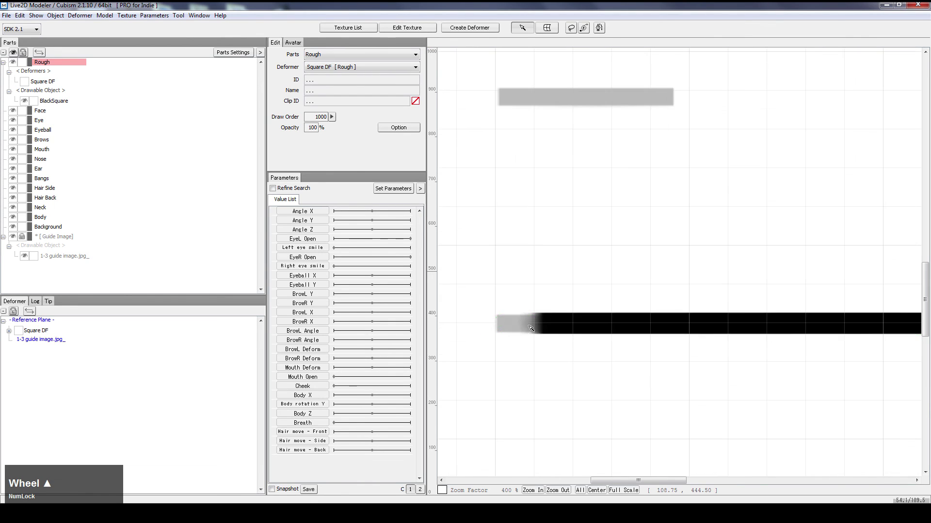
scroll(692, 227, down, 1)
click(705, 211)
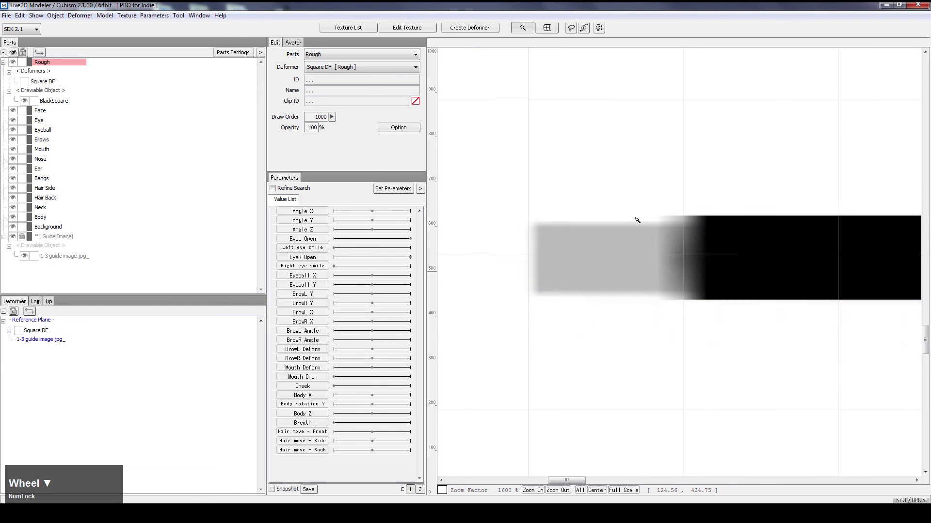
click(688, 219)
scroll(705, 236, down, 2)
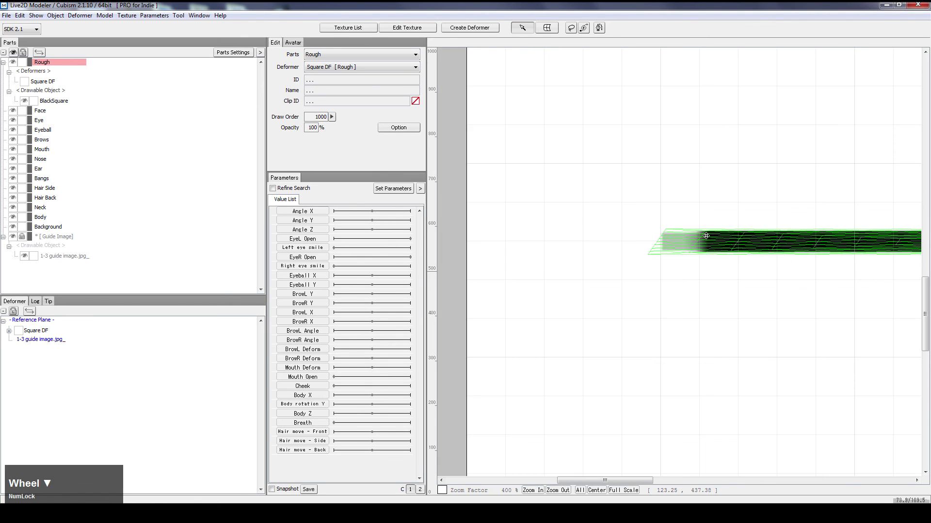
scroll(705, 235, down, 1)
click(833, 240)
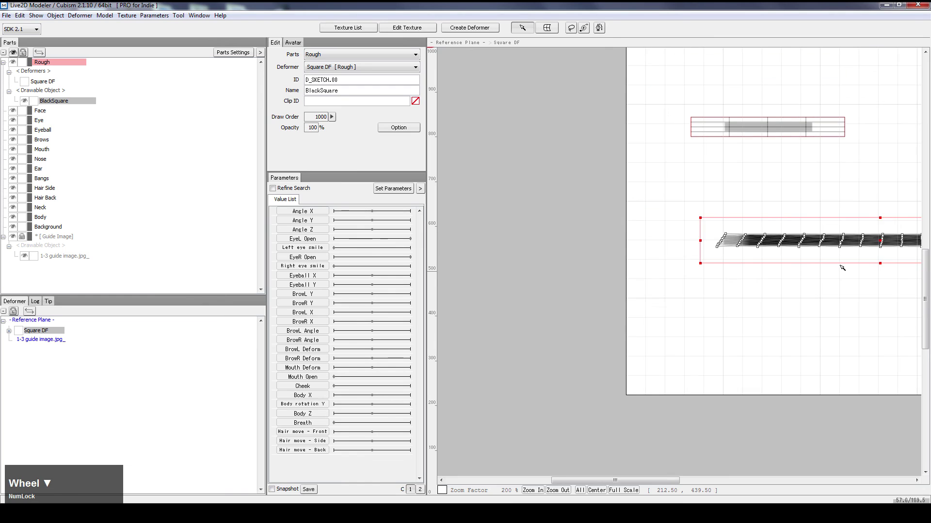
click(827, 289)
drag(647, 480, 708, 443)
click(669, 241)
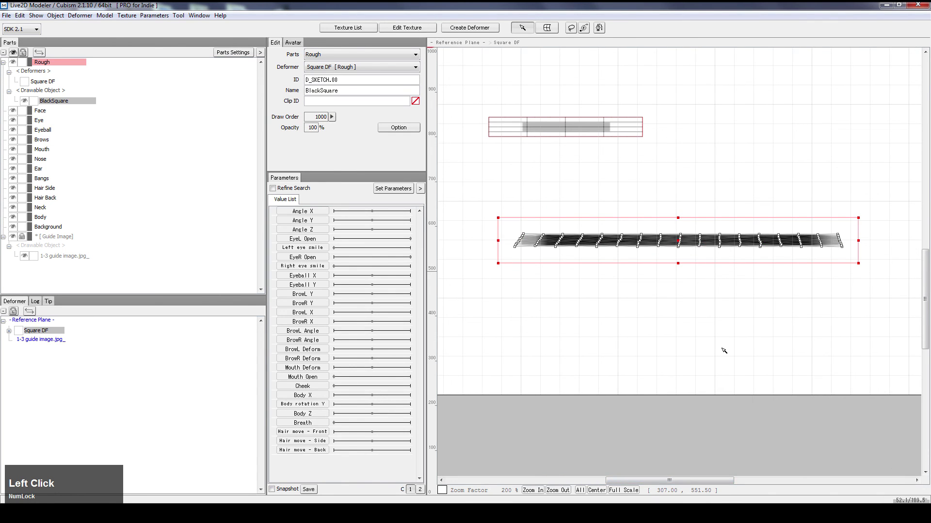